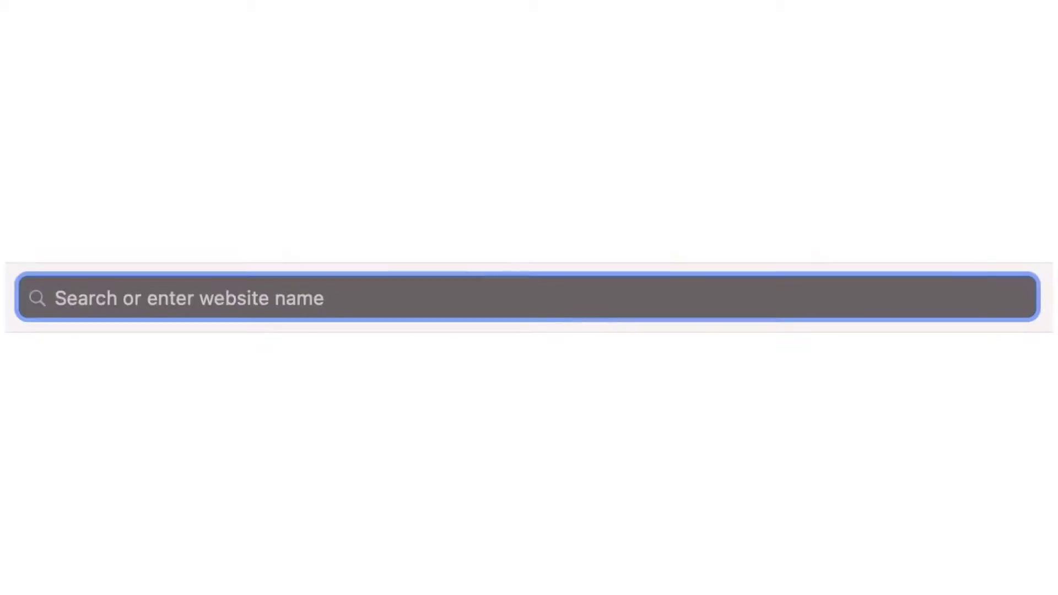
Load ebay.com in Safari and open the account registration form.
text(.com)
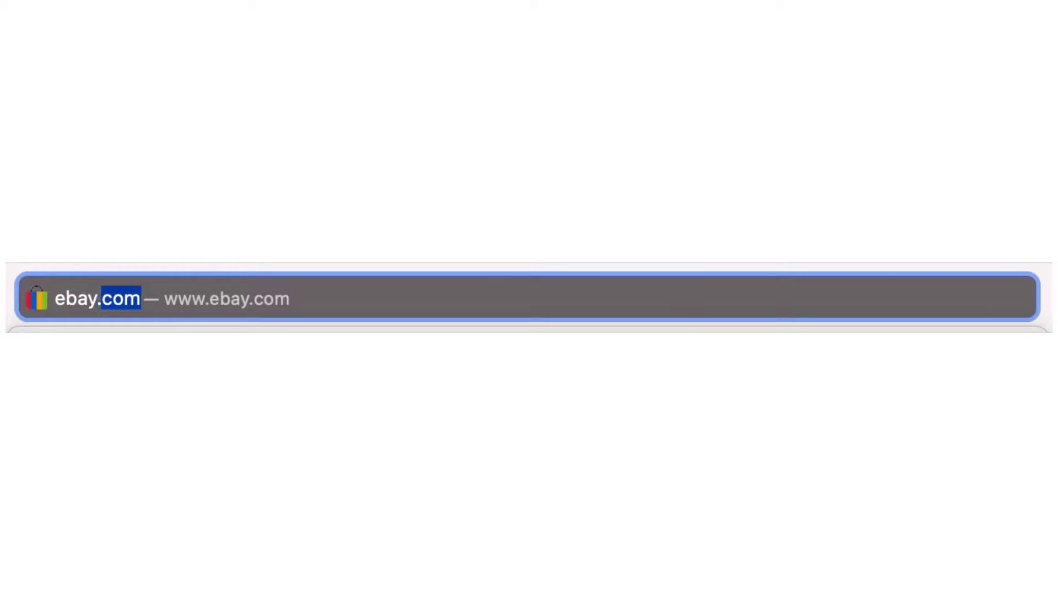
key(Return)
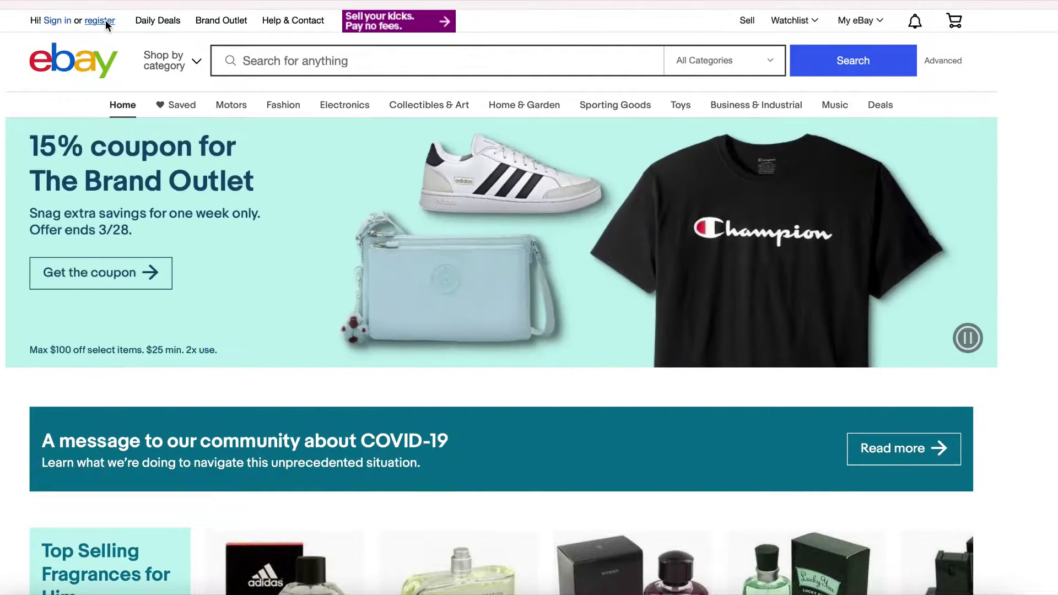
click(105, 21)
Register a personal account with the user's first and last name, e-mail and a password.
click(256, 217)
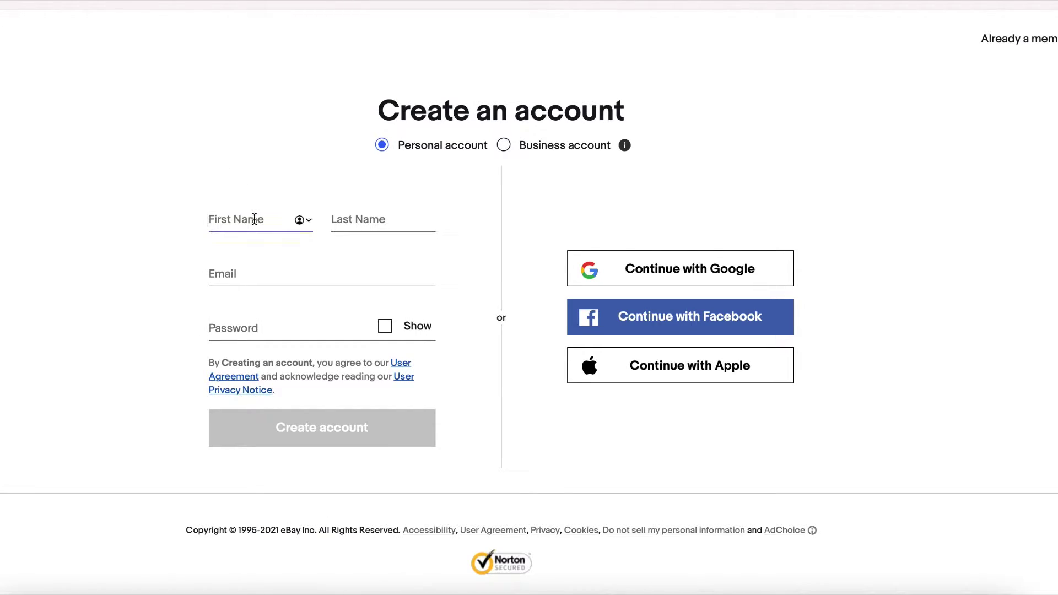
text(Will)
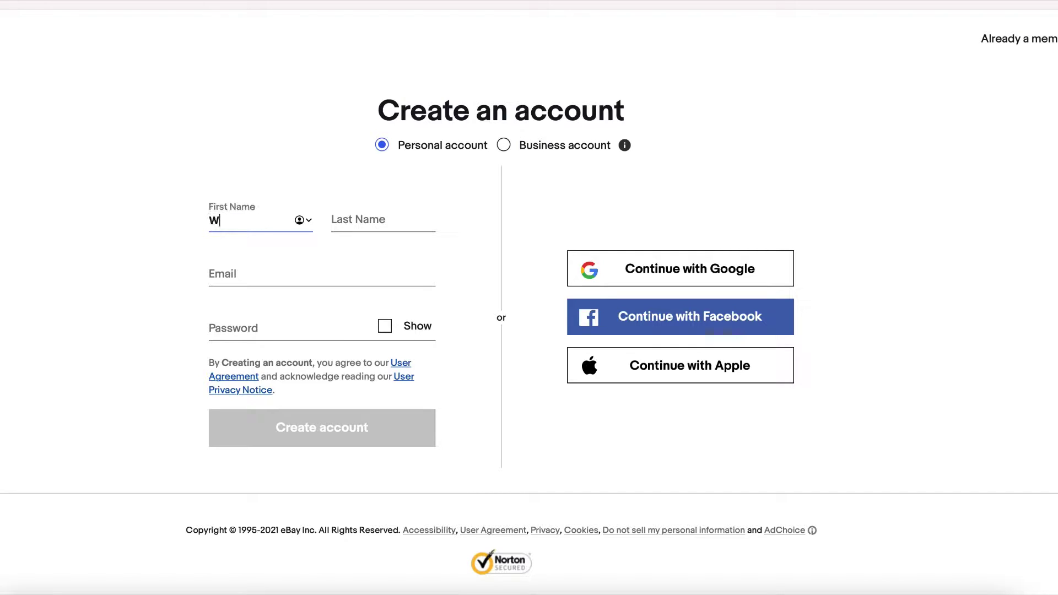
key(Tab)
text(Smith)
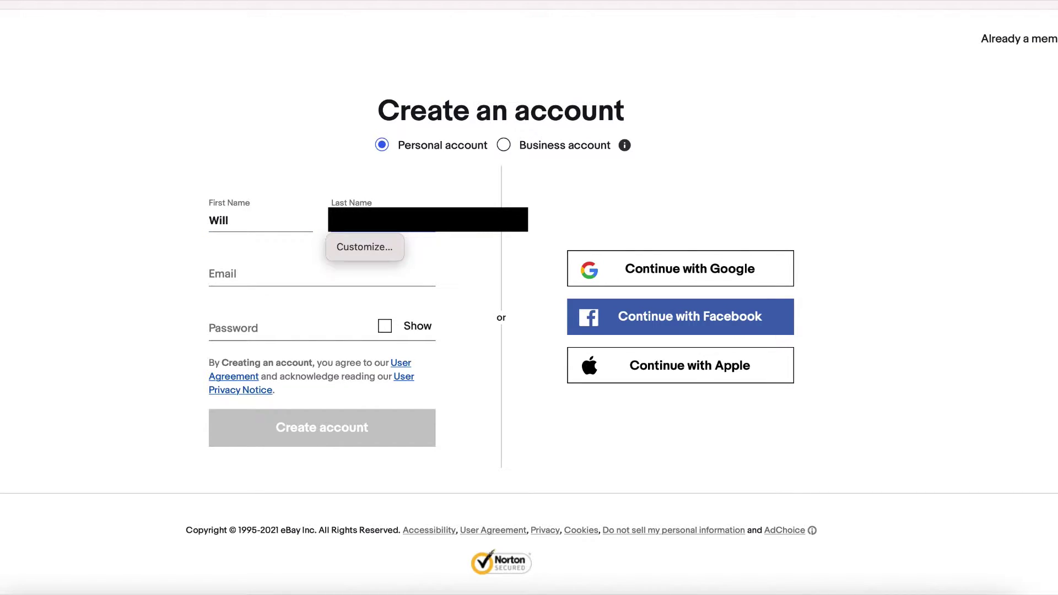
click(211, 274)
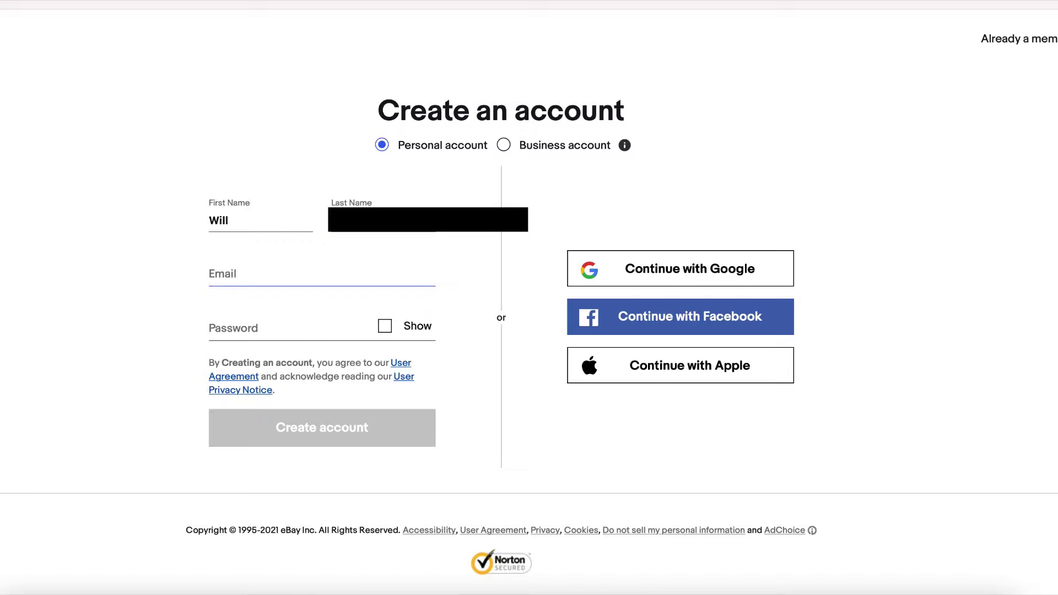
key(ctrl+v)
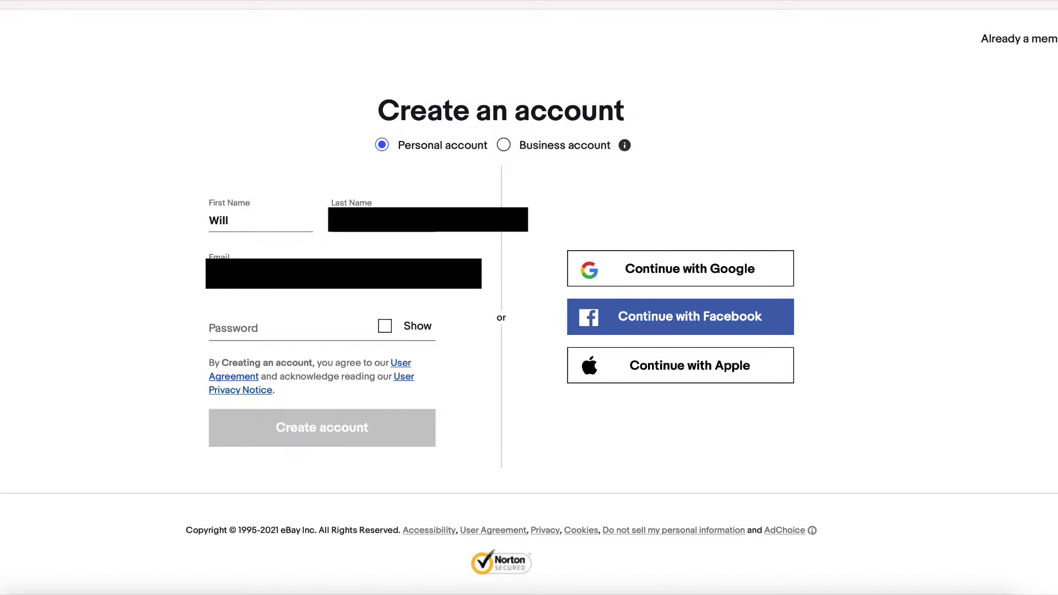
click(248, 328)
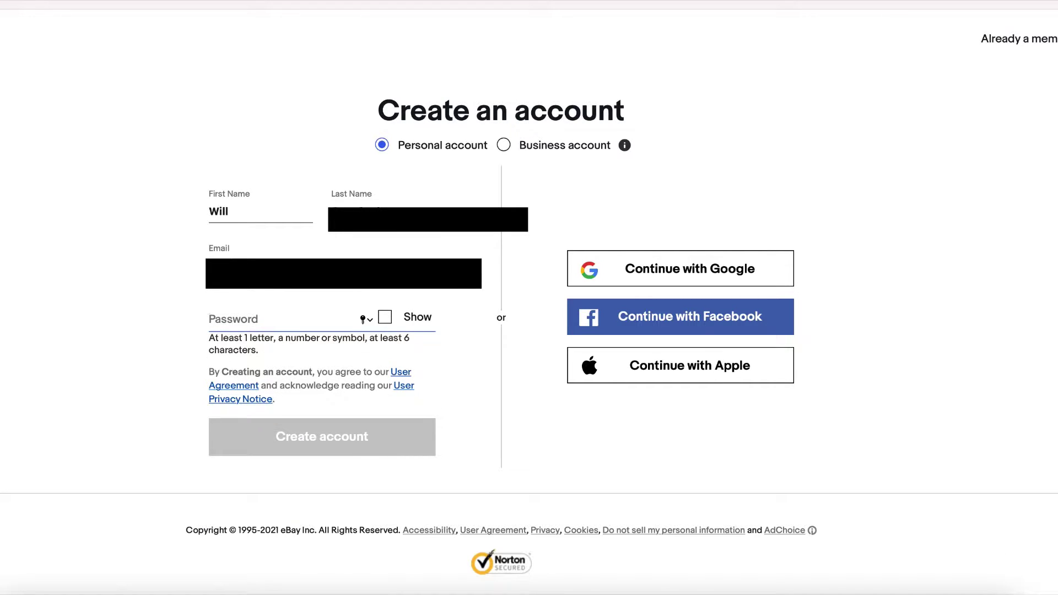
text(a)
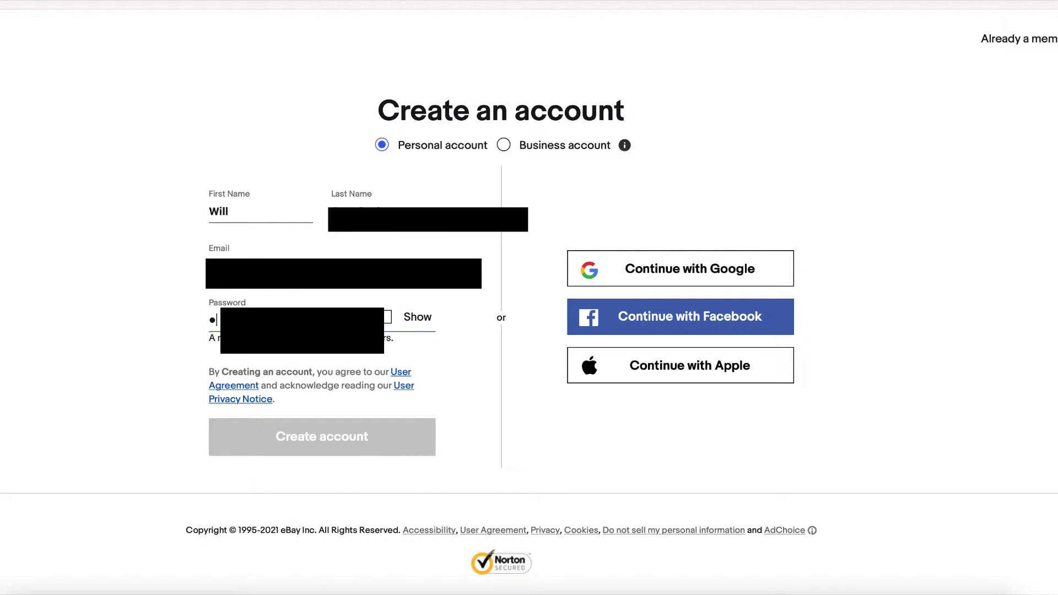
text(aa)
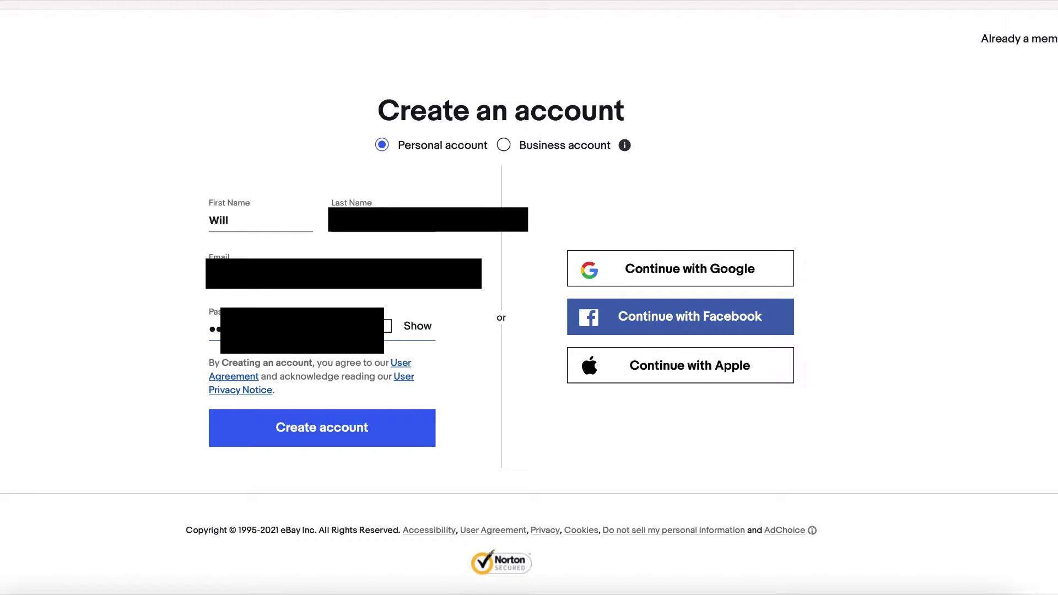
click(324, 435)
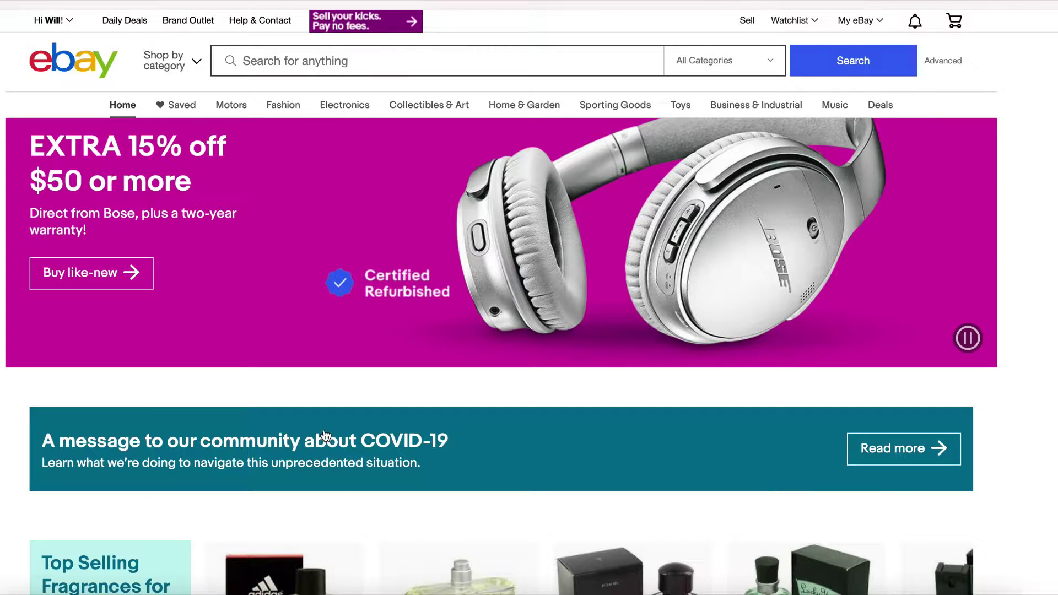
Go to Account settings from the account menu and choose Site Preferences.
click(54, 20)
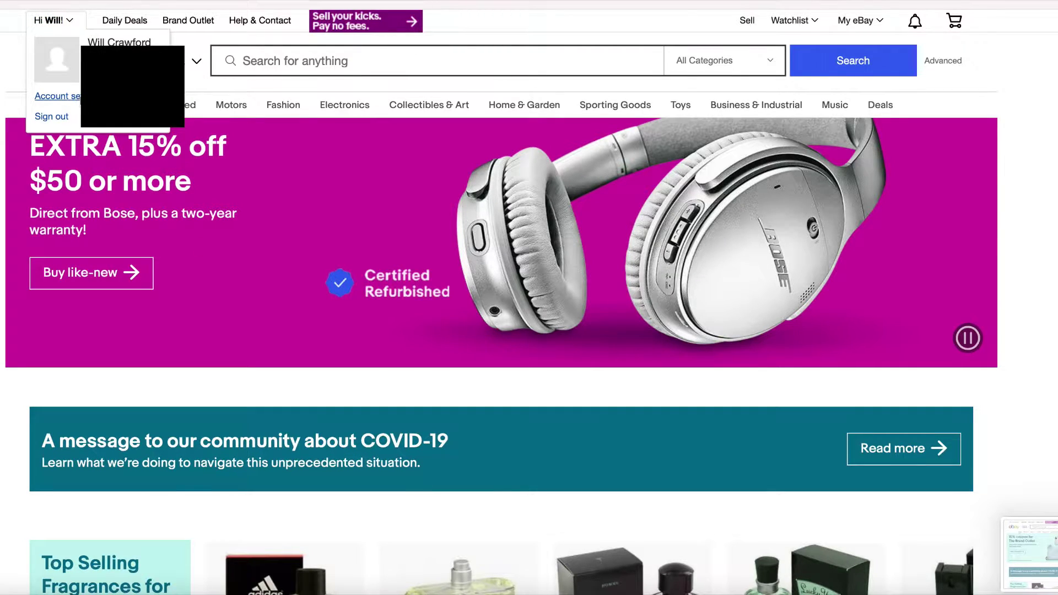
click(78, 101)
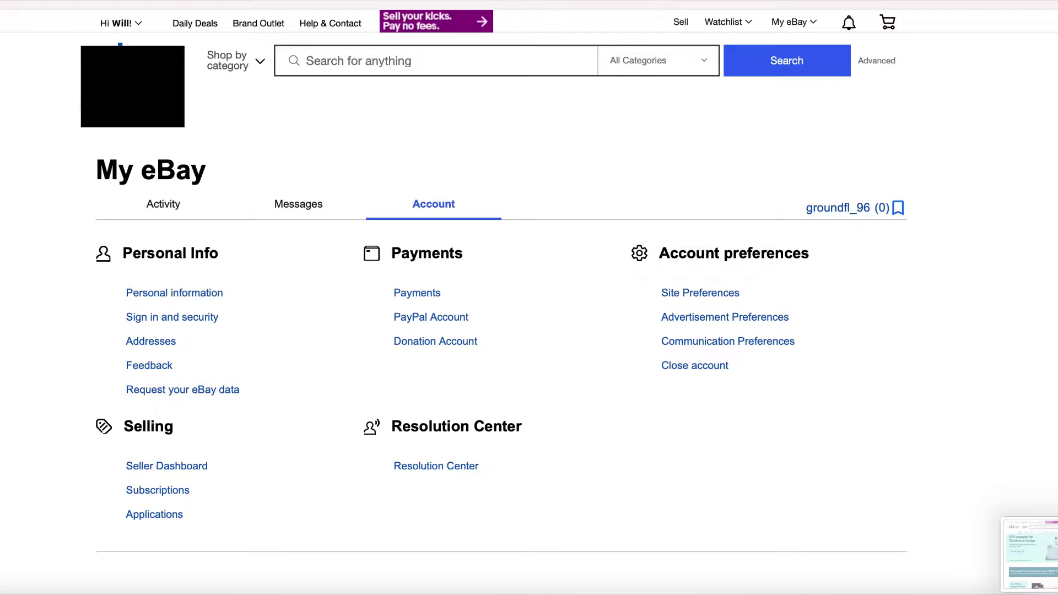
click(679, 296)
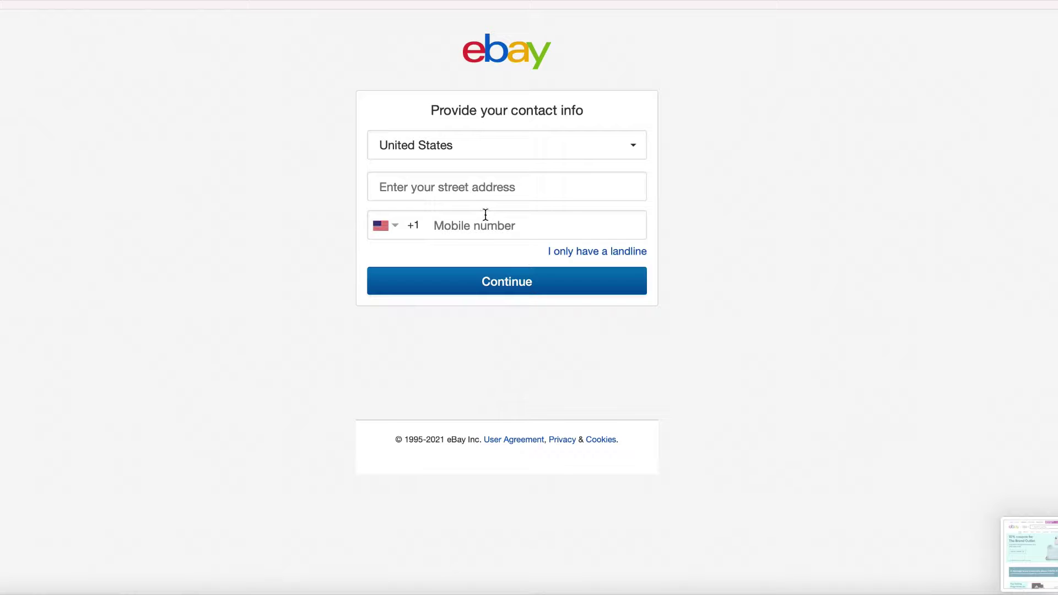
Enter and accept the suggested street address, then go to the mobile number field.
click(474, 192)
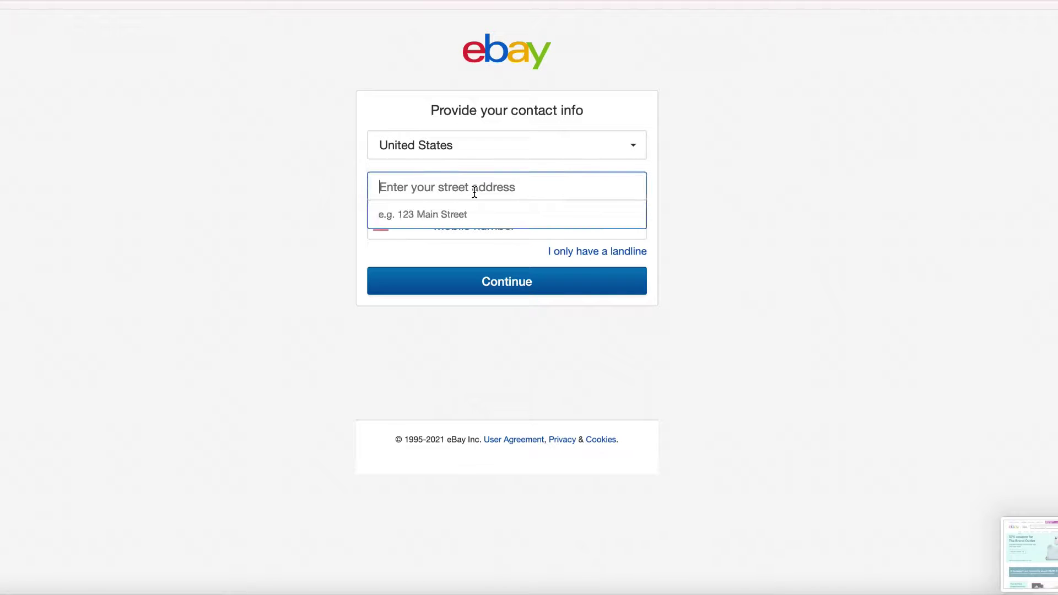
text(...)
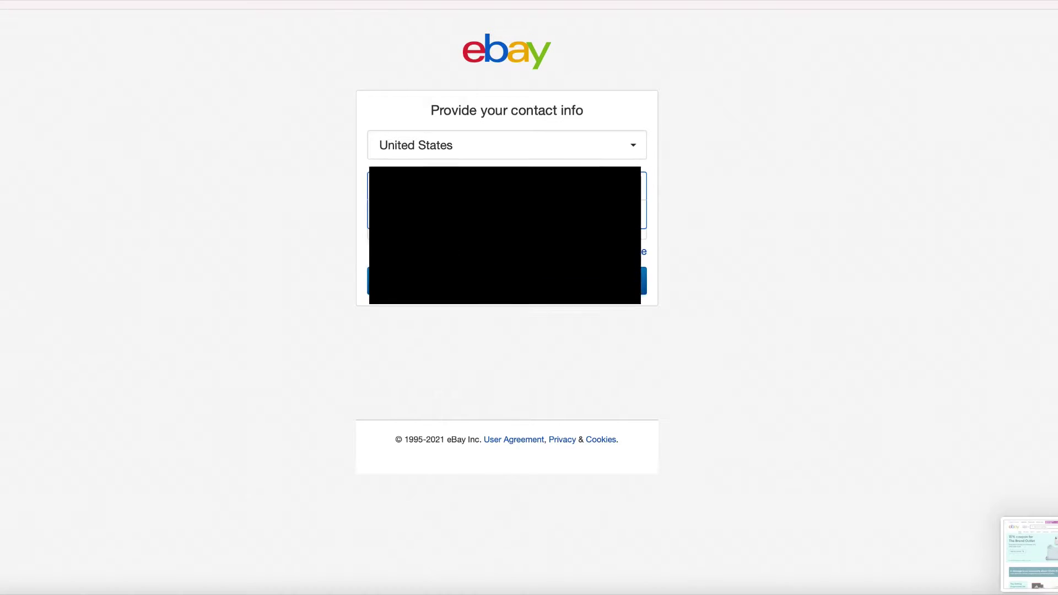
key(Return)
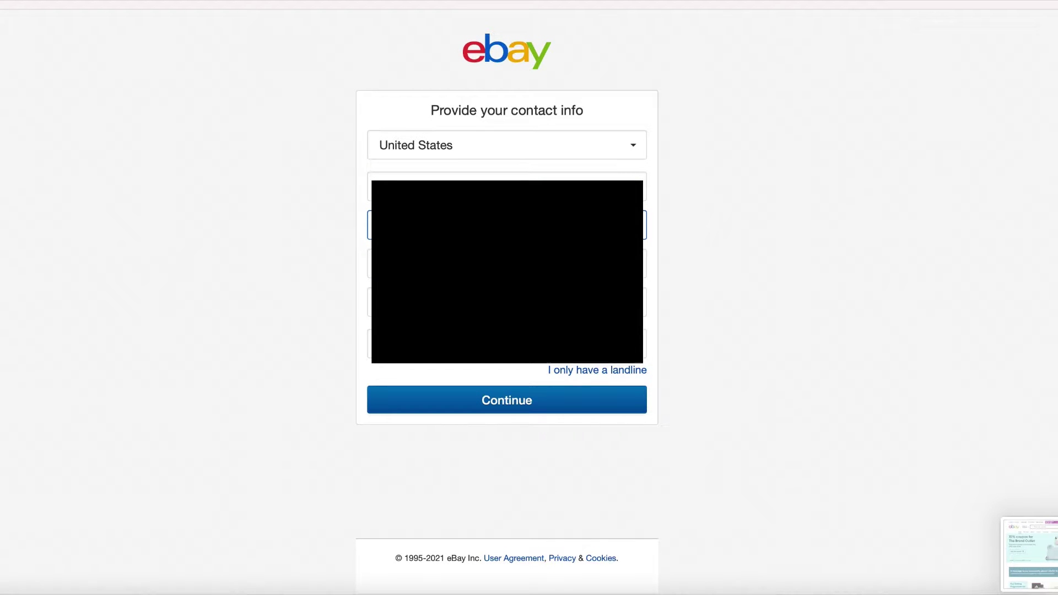
click(645, 344)
Submit the contact info and scroll Site Preferences down to the item alert settings.
click(504, 402)
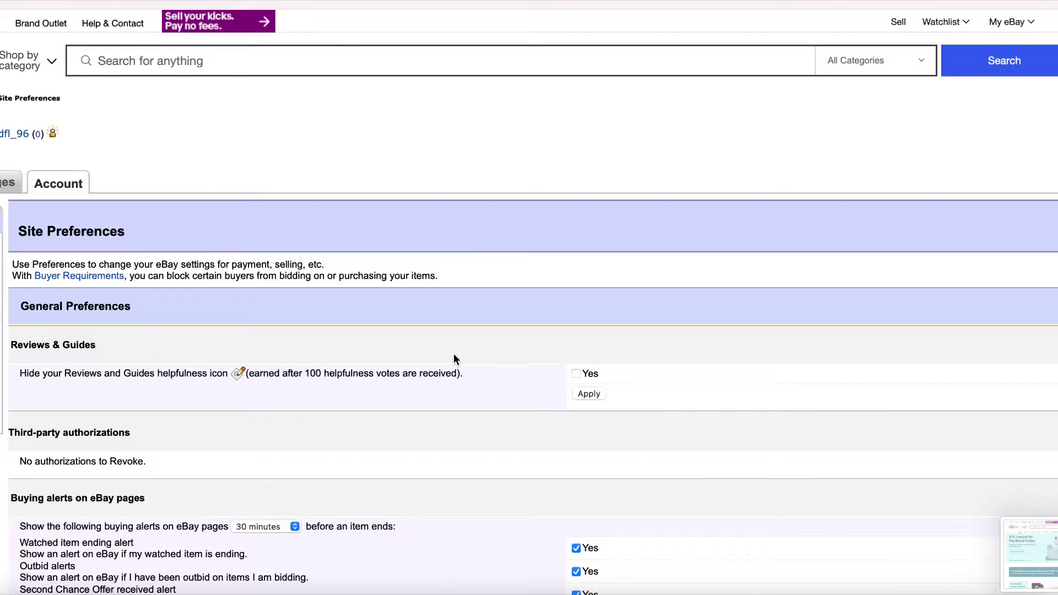
scroll(454, 353, down, 2)
scroll(453, 356, down, 3)
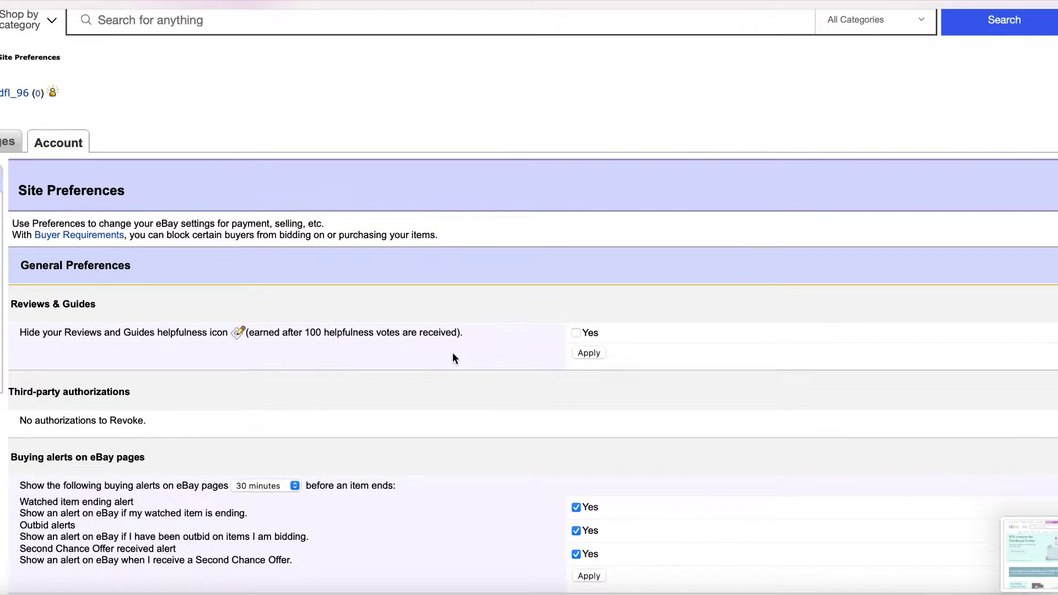
scroll(451, 350, down, 5)
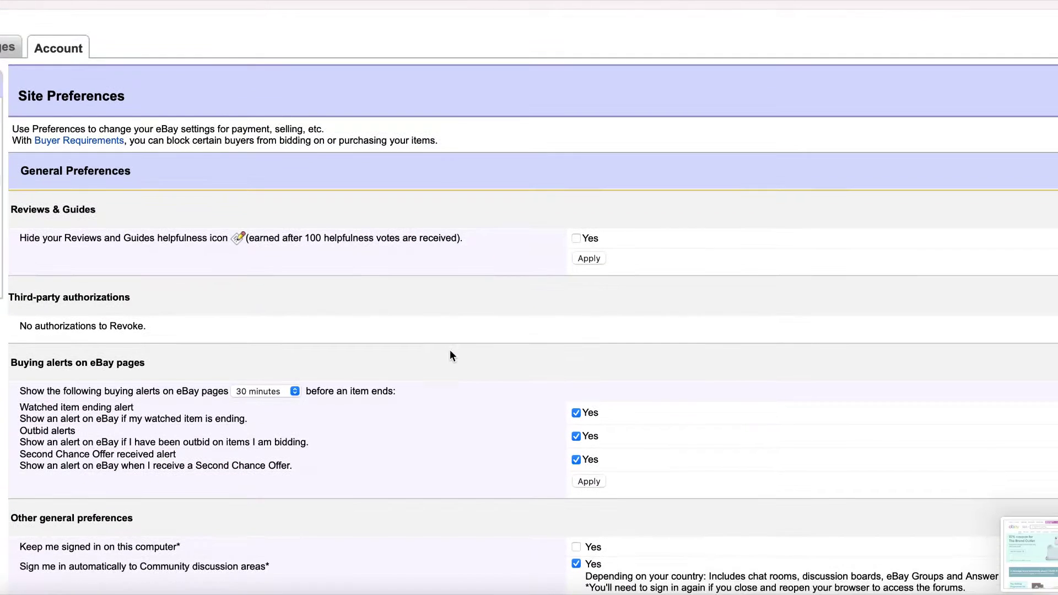
scroll(449, 355, down, 2)
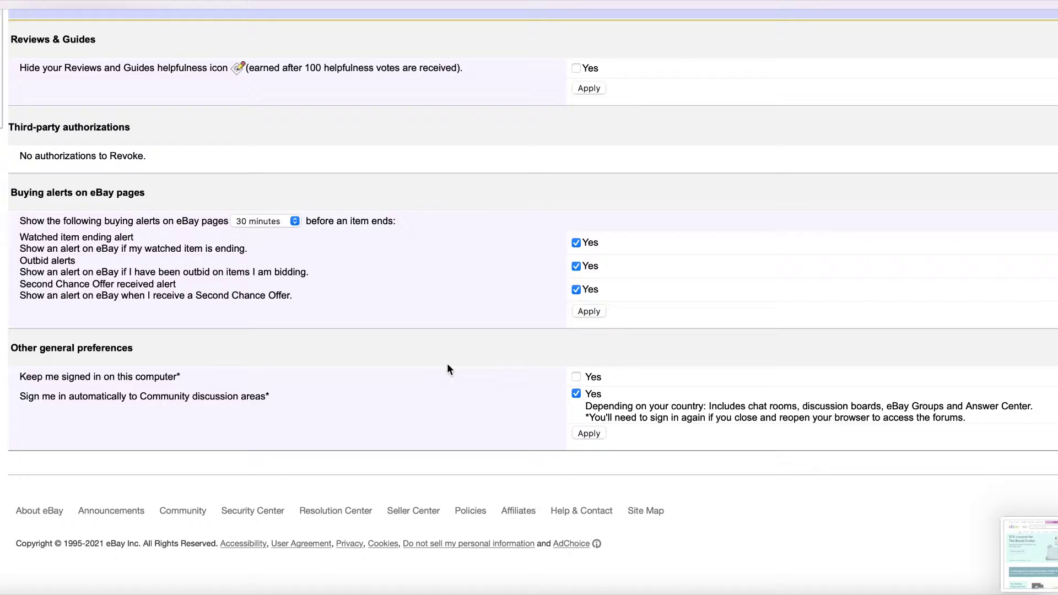
key(super+shift+5)
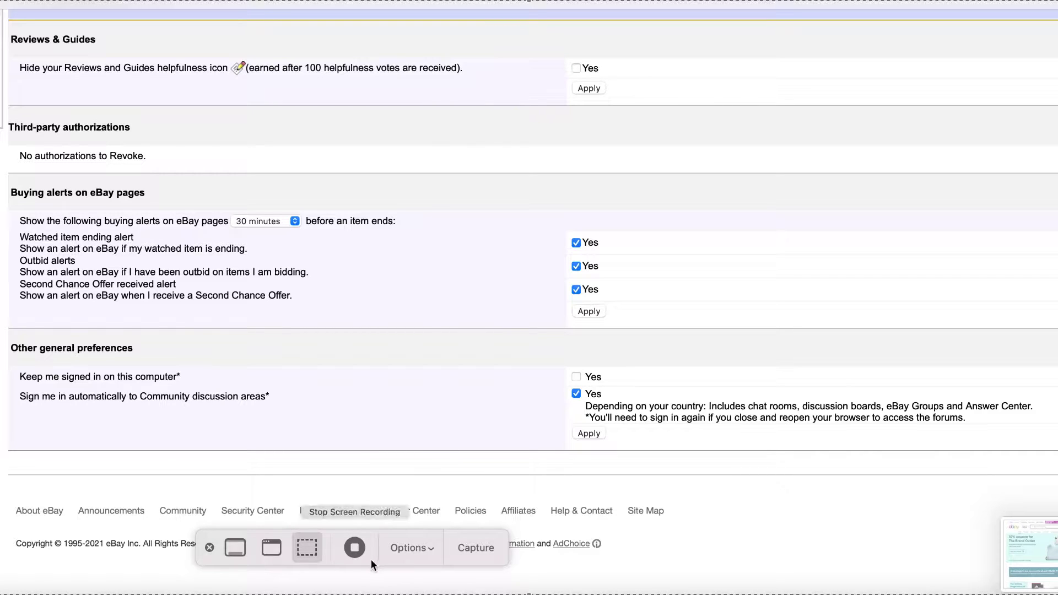
Change the username to 'ResellerMadness' on the Personal information page and save it.
click(354, 547)
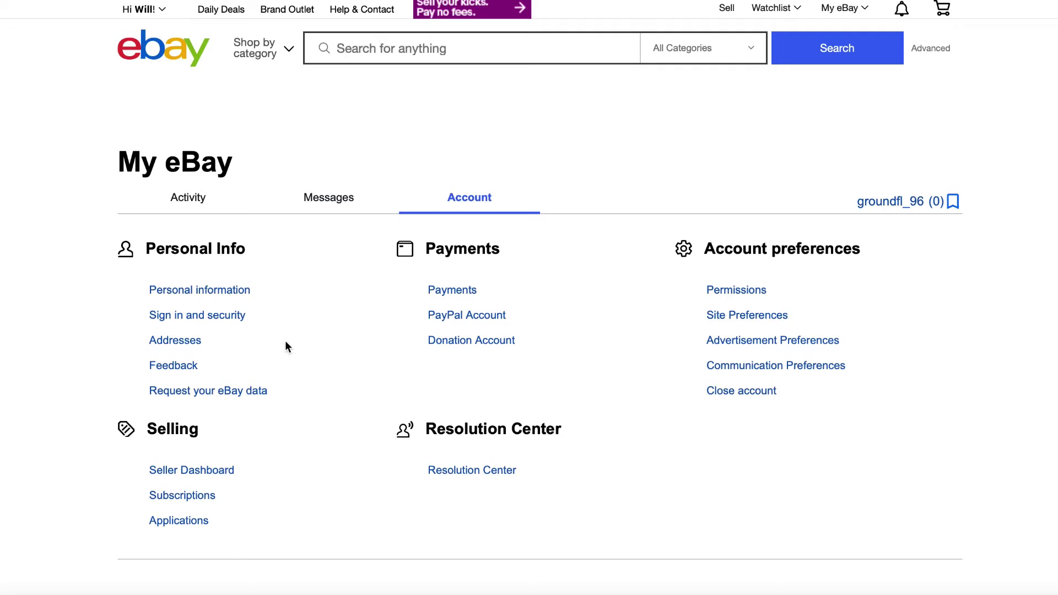
click(231, 292)
click(953, 280)
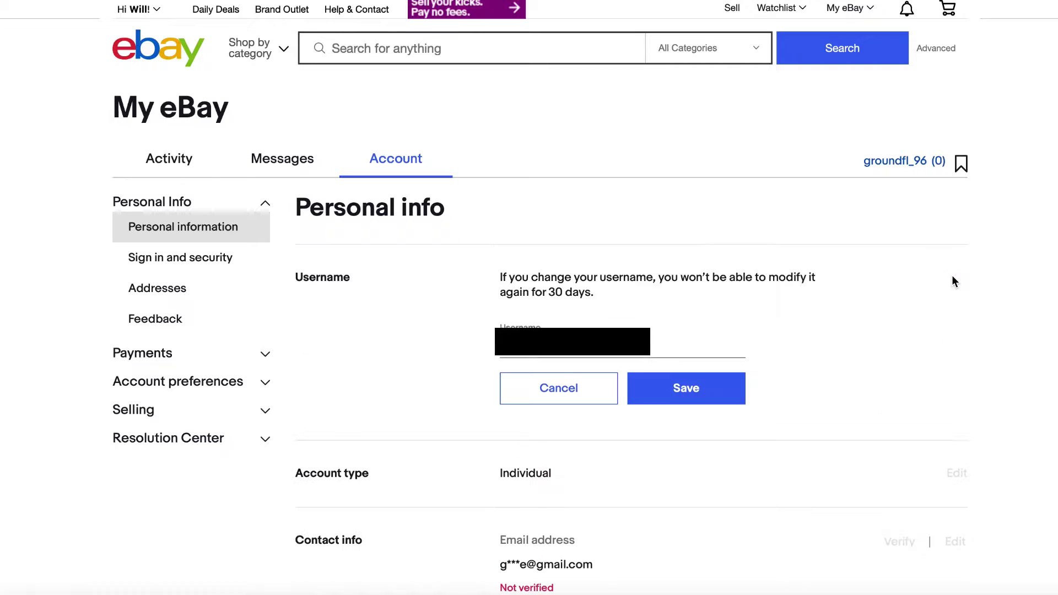
click(670, 338)
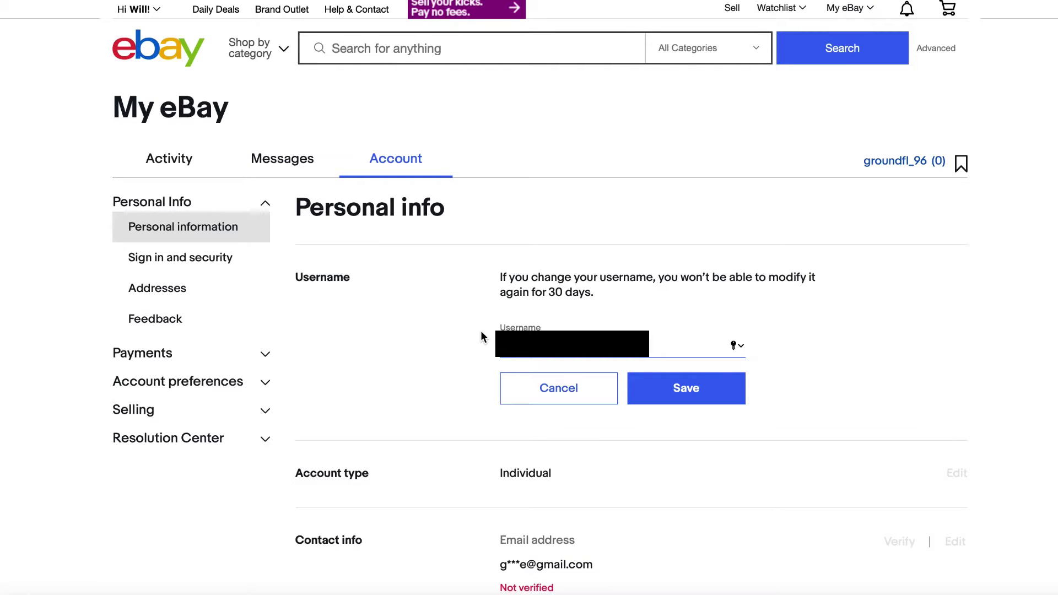
text(Reseller)
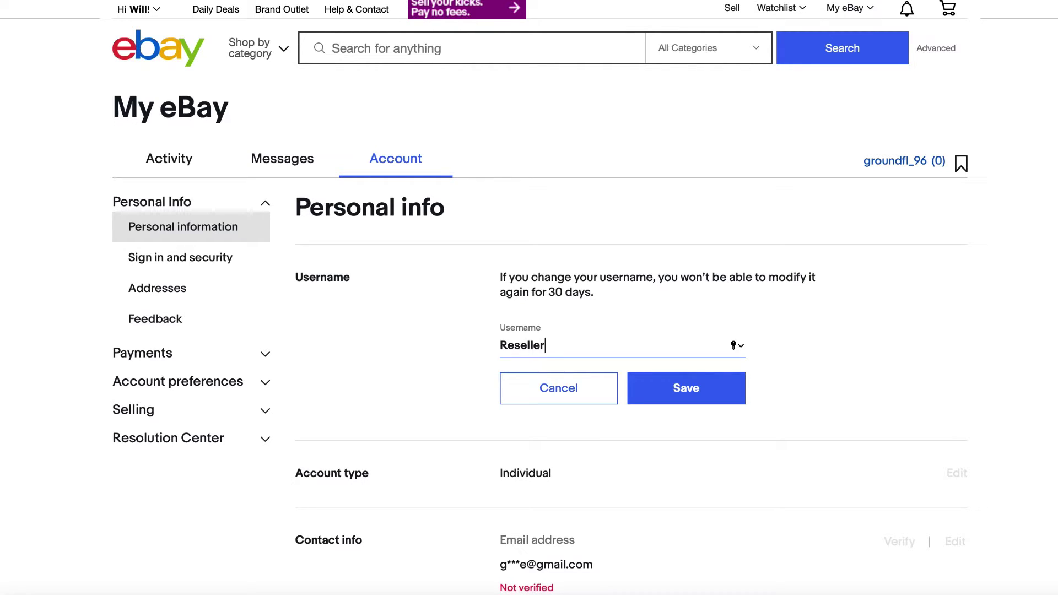
text(Madness)
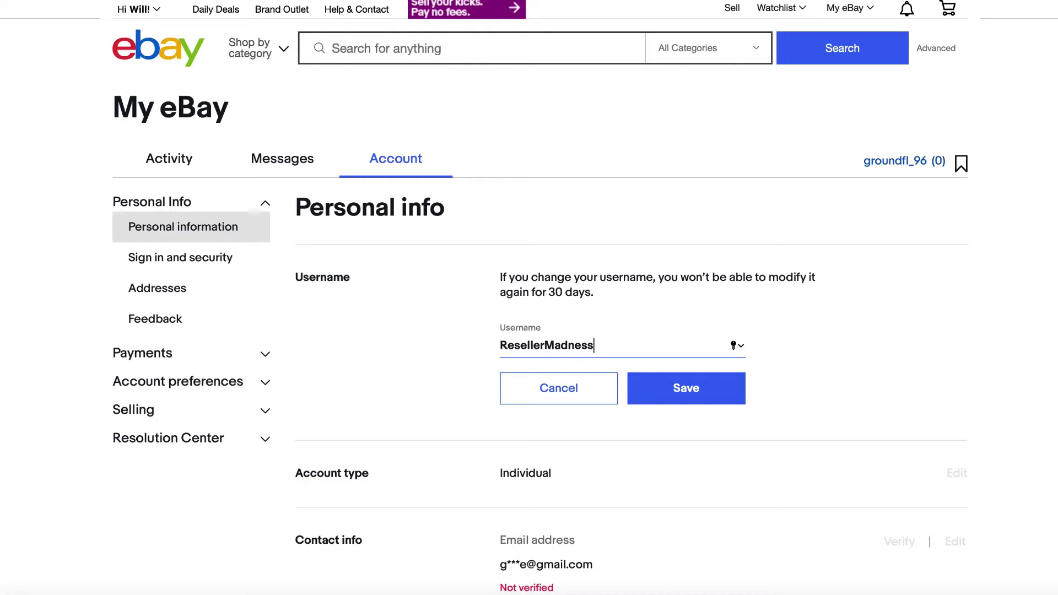
click(689, 392)
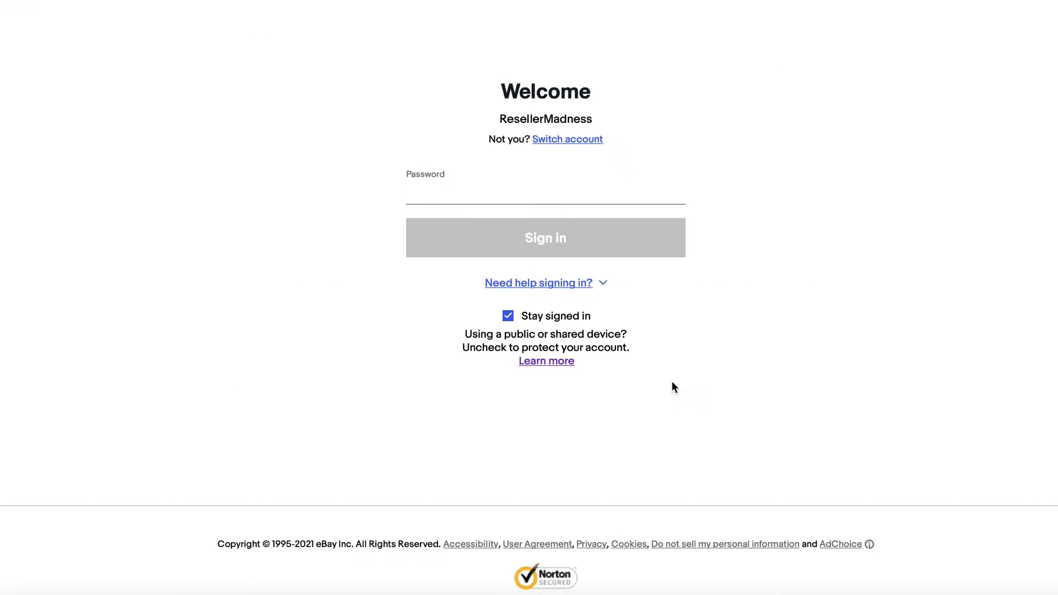
Sign back in with the account password and expand Payments in the sidebar.
click(492, 195)
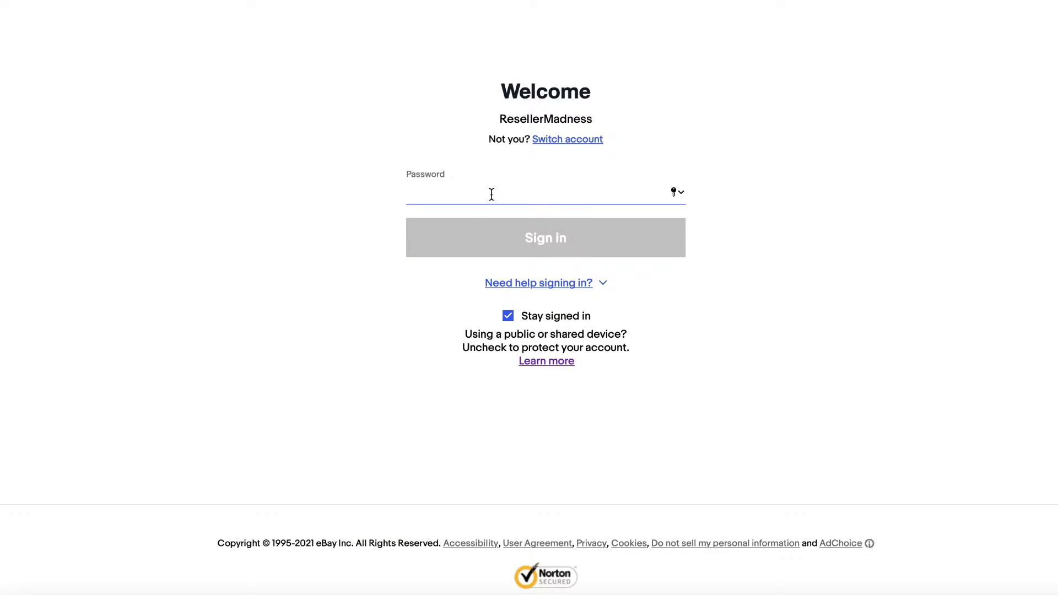
key(ctrl+v)
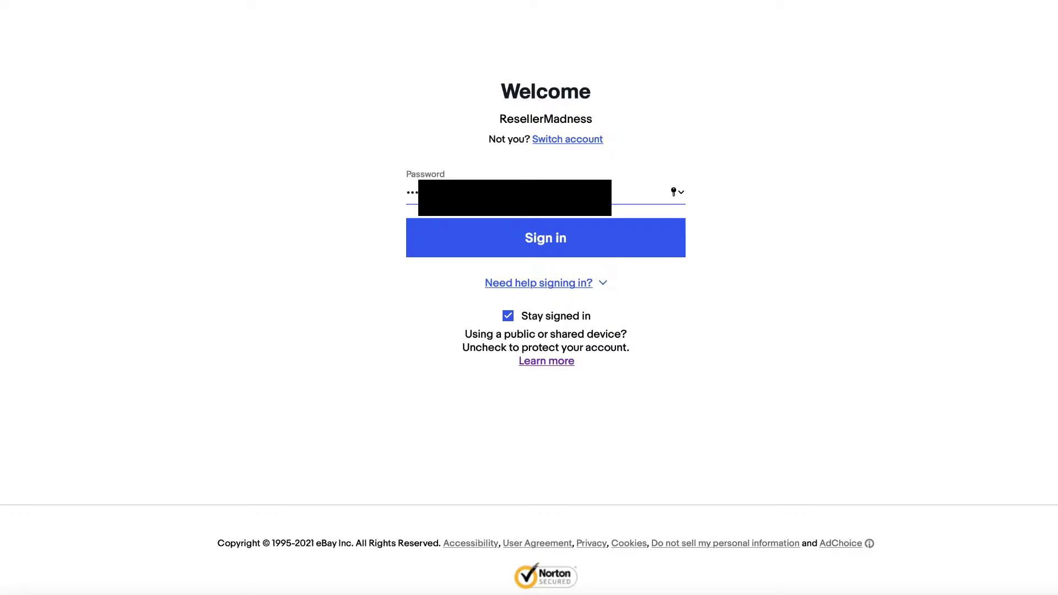
click(559, 237)
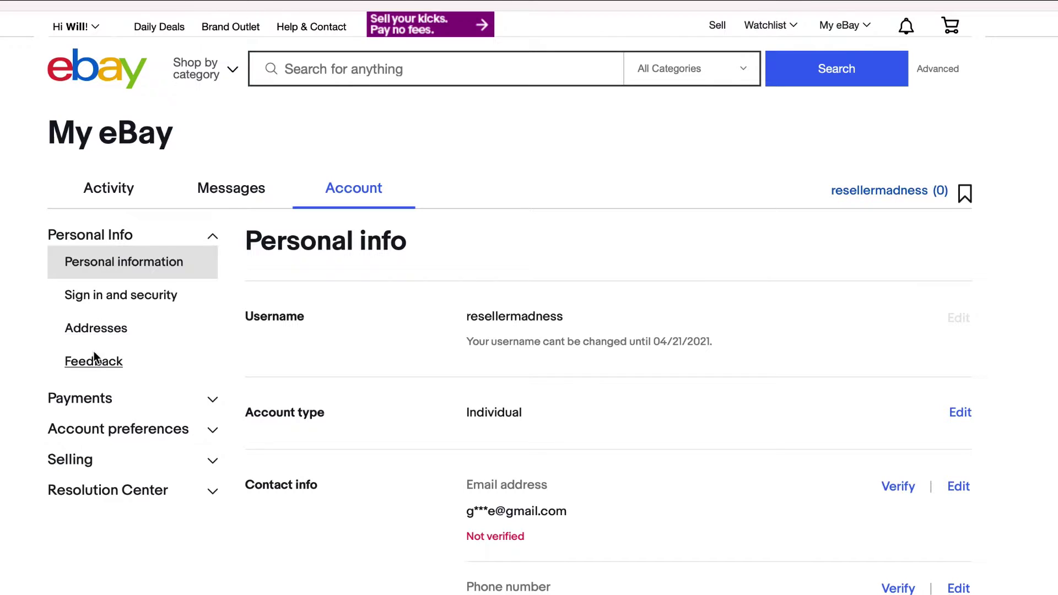
click(95, 399)
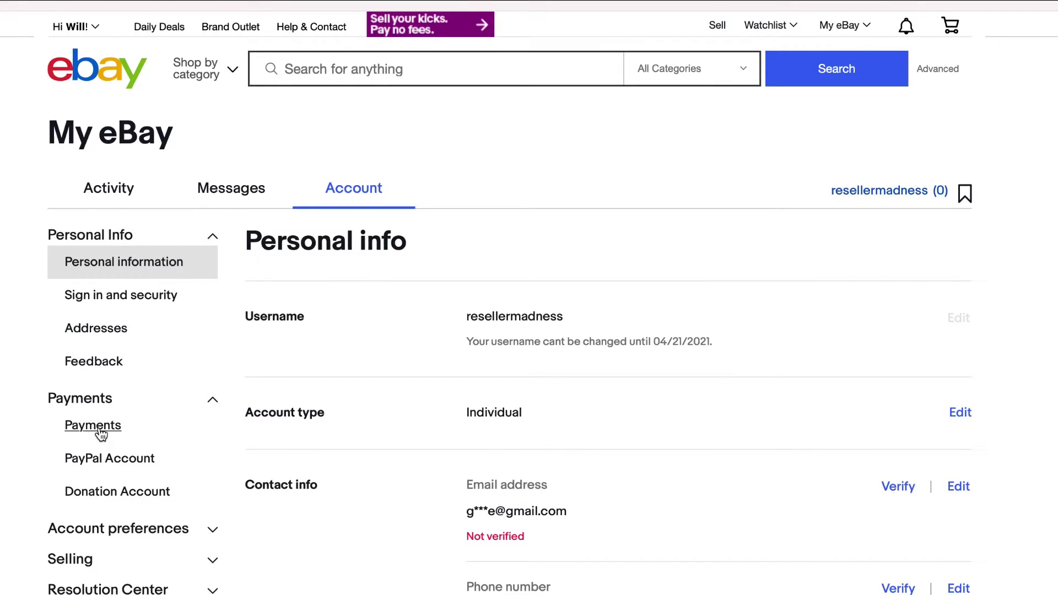
Start adding a credit card payment option, then go back to the payment type choices.
click(100, 431)
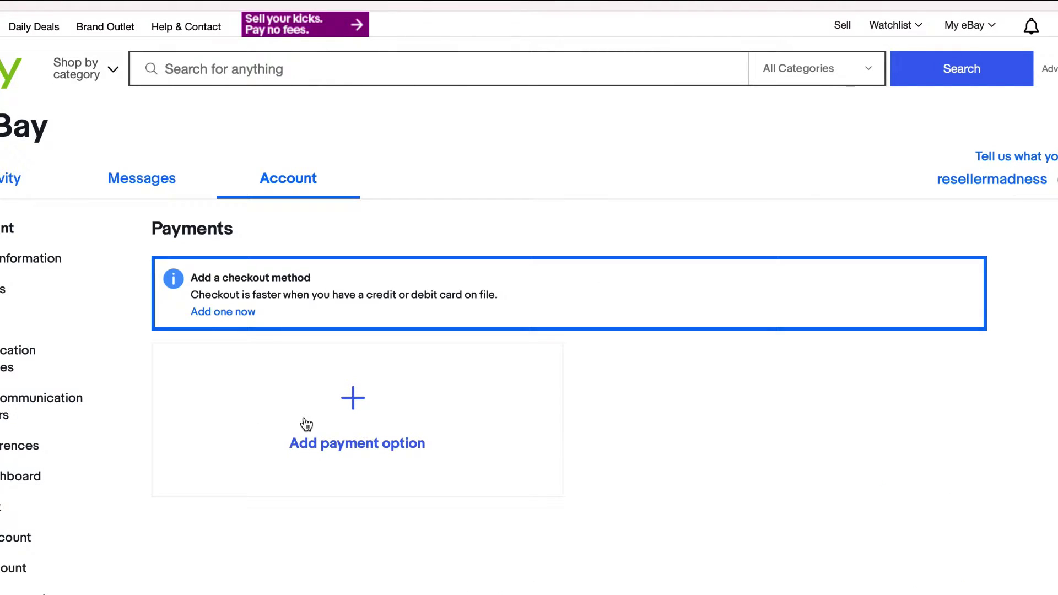
click(363, 406)
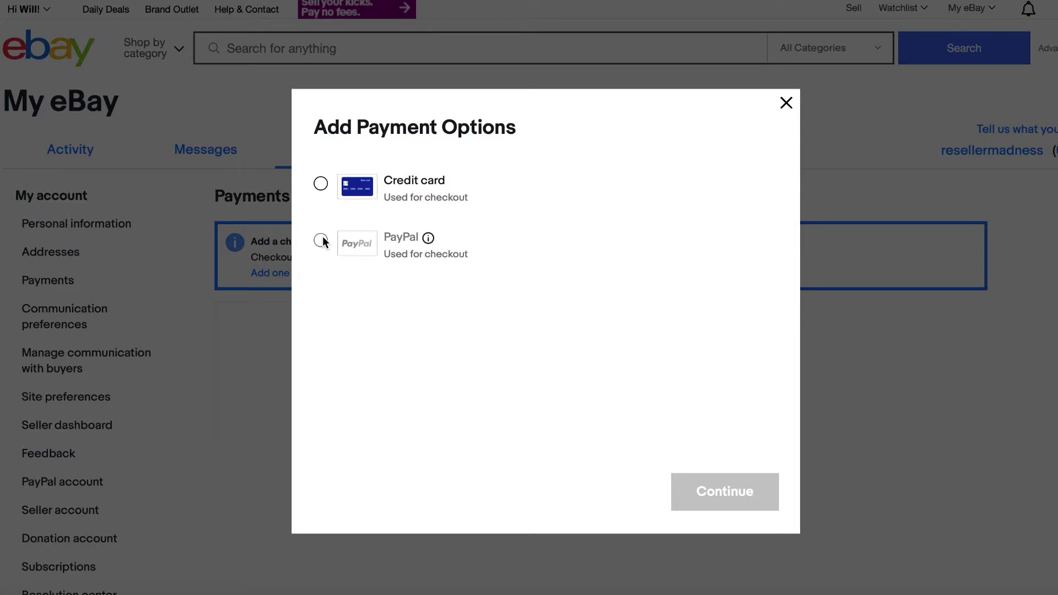
click(321, 185)
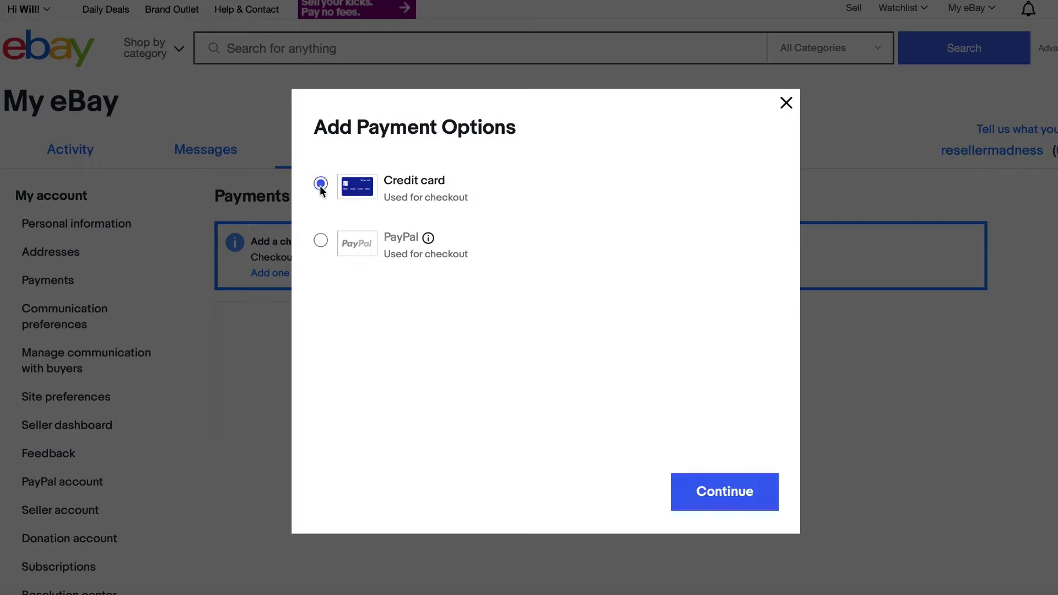
click(742, 498)
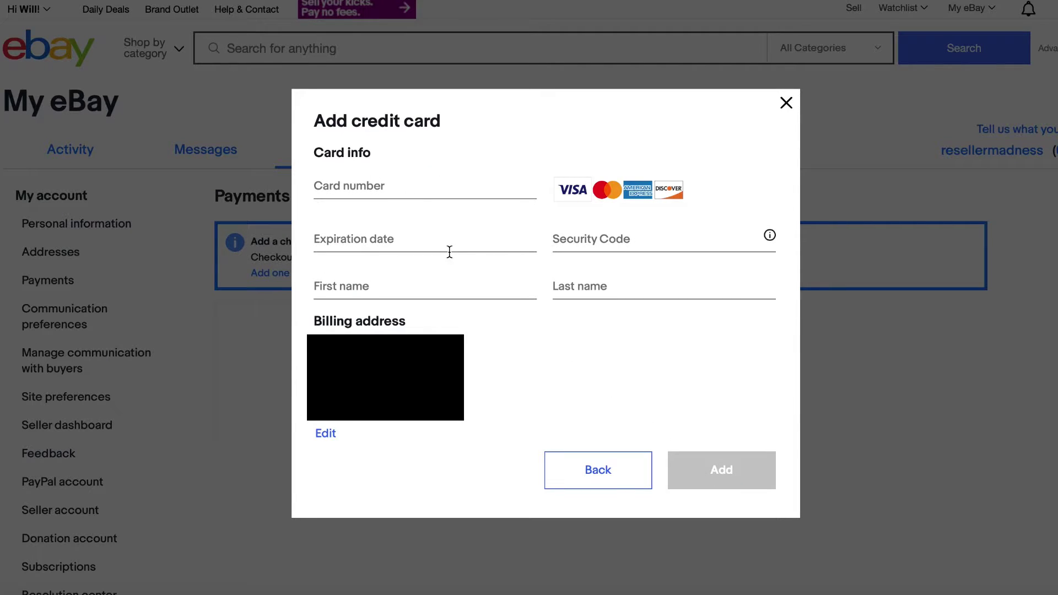
click(357, 194)
click(625, 469)
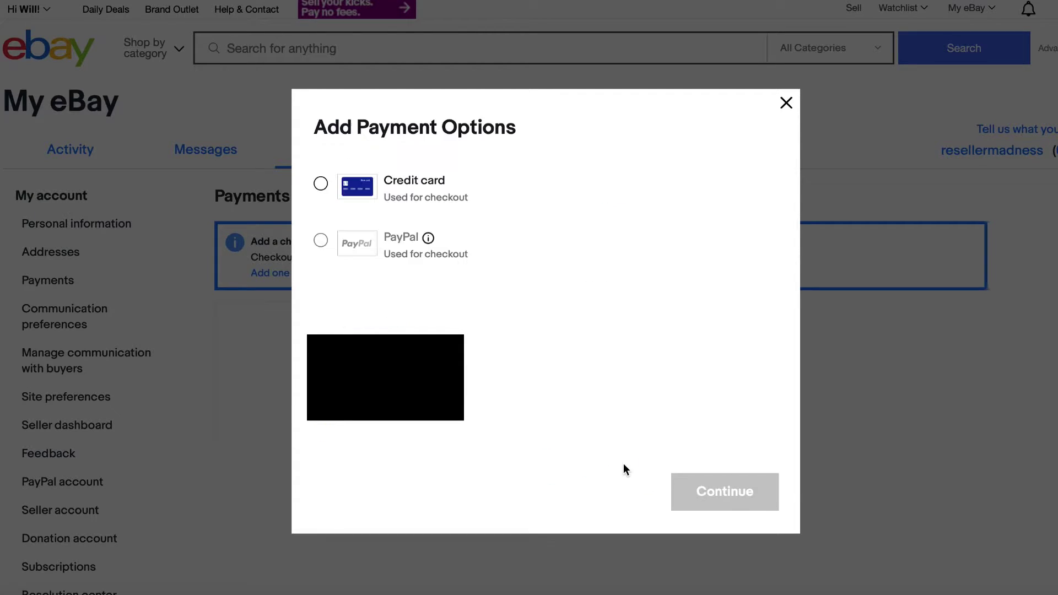
Close the Add Payment Options dialog, view the Addresses page, then return to Payments.
click(786, 104)
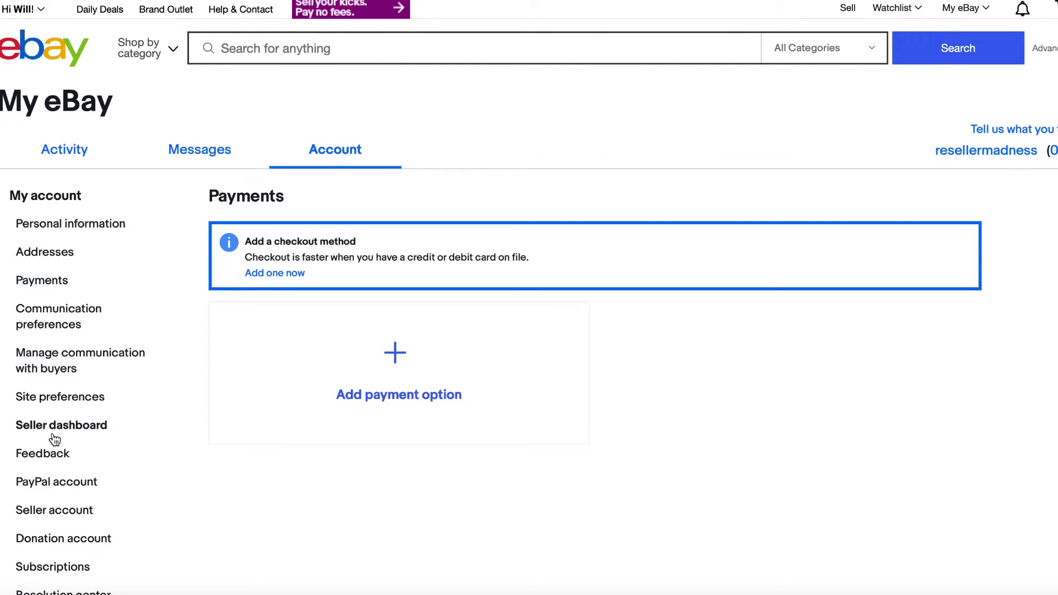
scroll(59, 463, down, 1)
scroll(66, 467, down, 1)
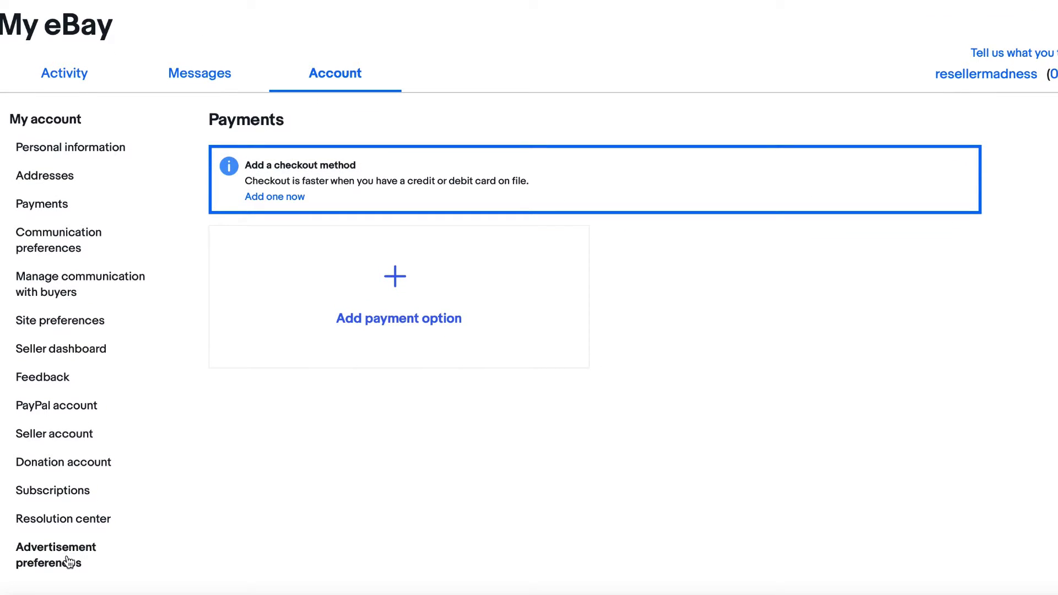
scroll(60, 315, up, 1)
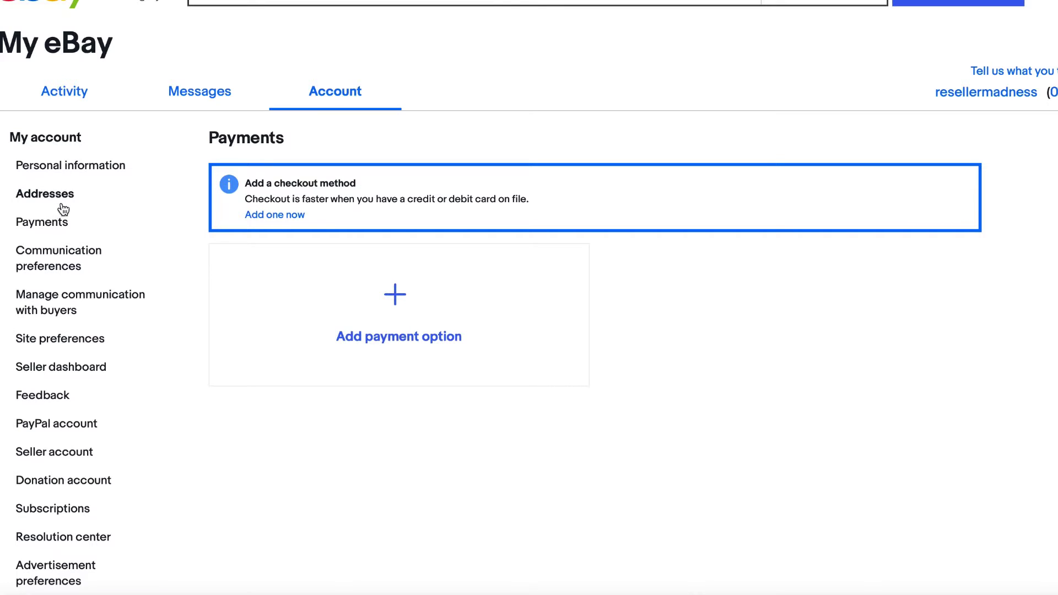
click(55, 199)
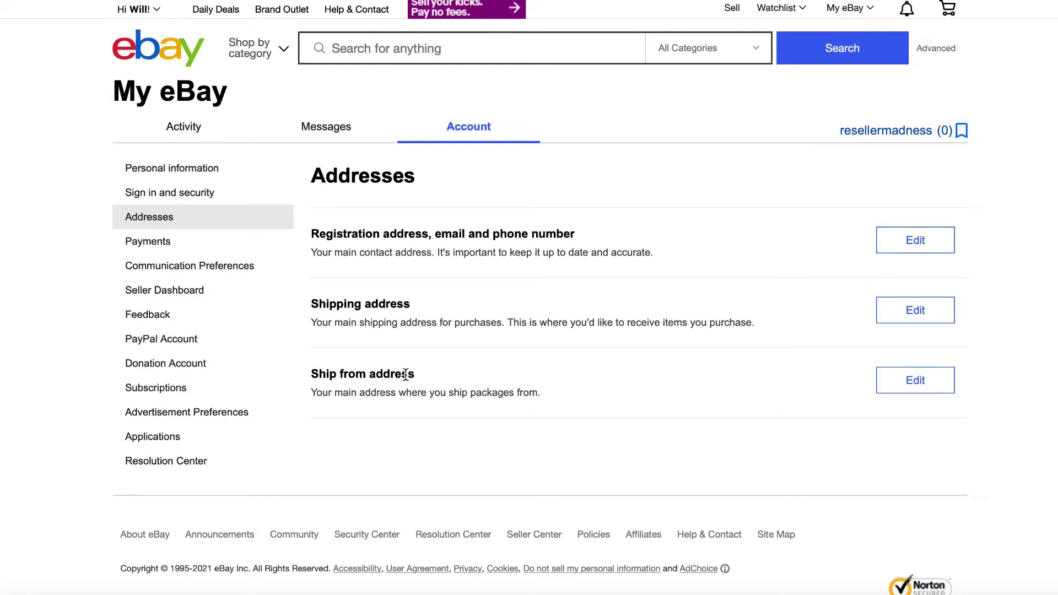
click(153, 244)
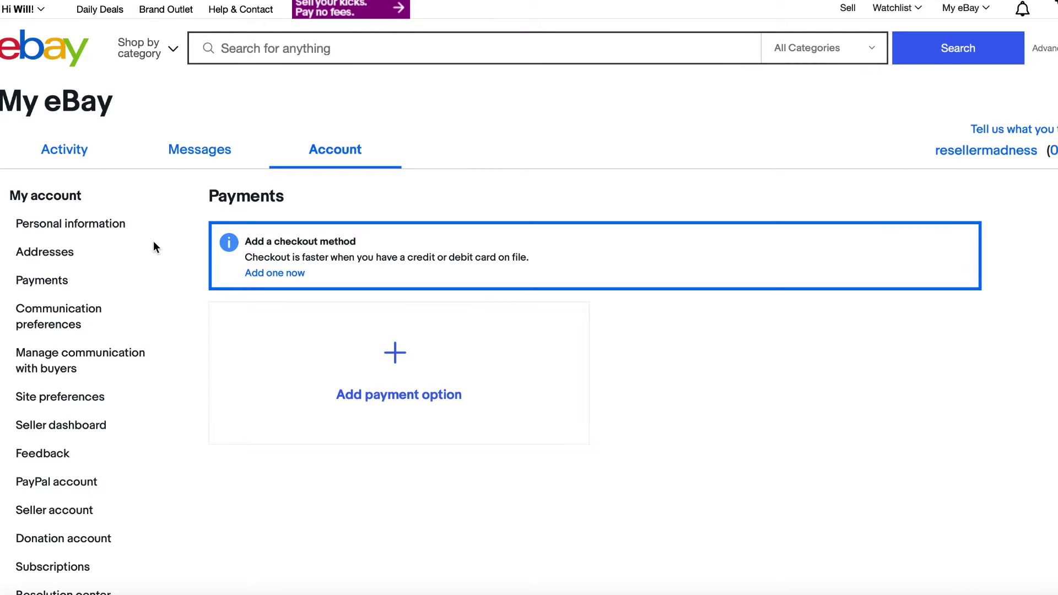
Scroll through the Communication preferences page.
click(84, 311)
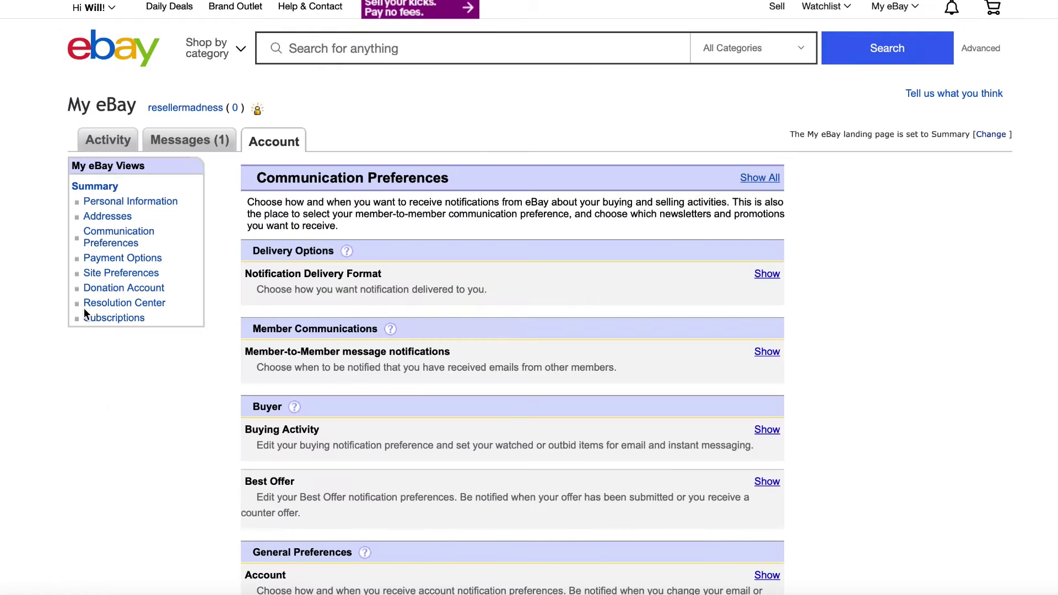
scroll(226, 301, down, 1)
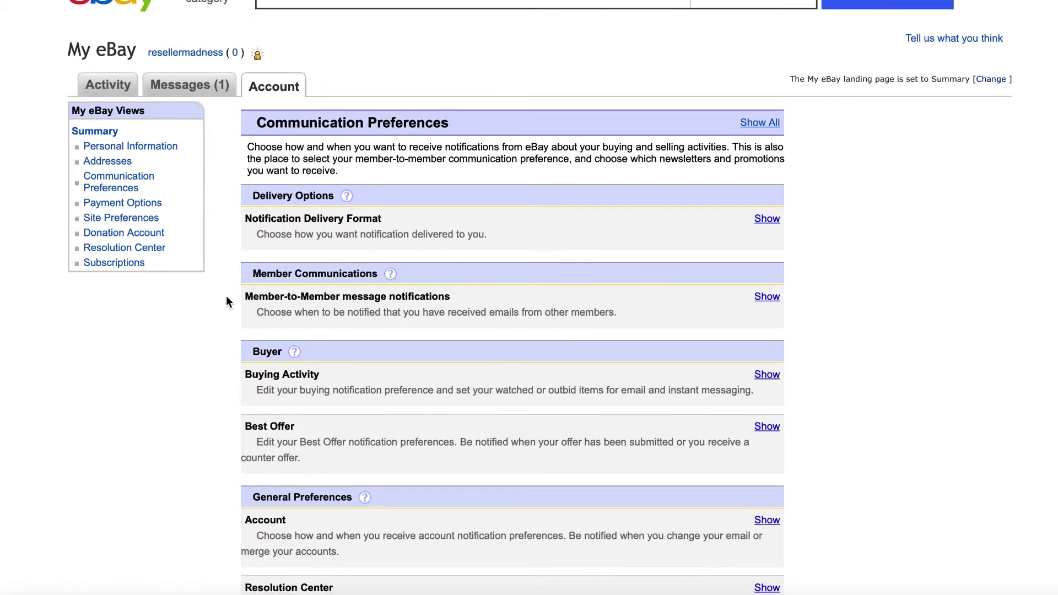
scroll(226, 296, down, 3)
scroll(226, 298, down, 2)
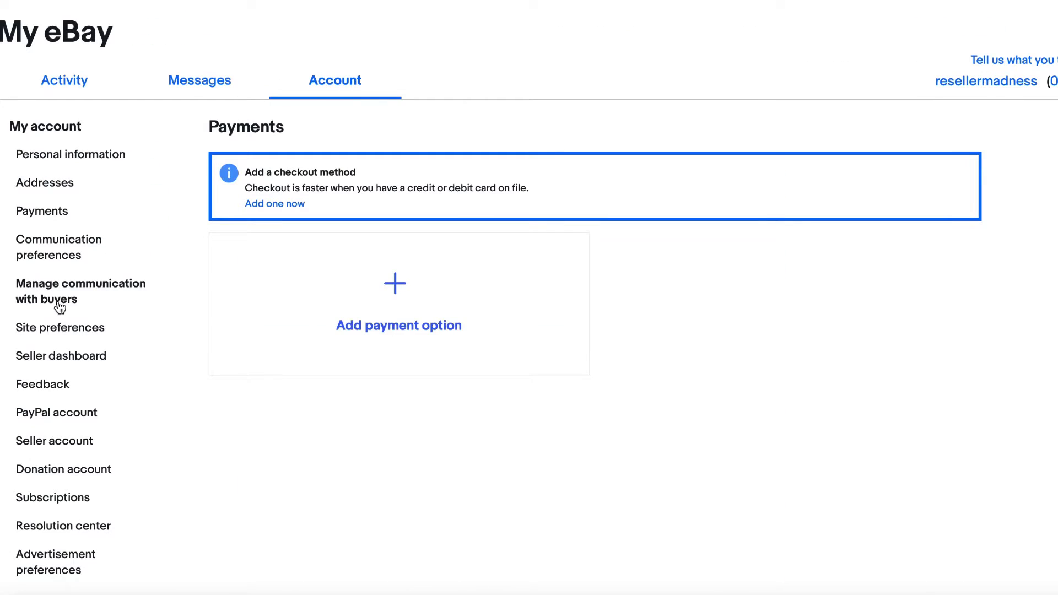
Review the Manage communications with buyers settings down the page.
click(59, 292)
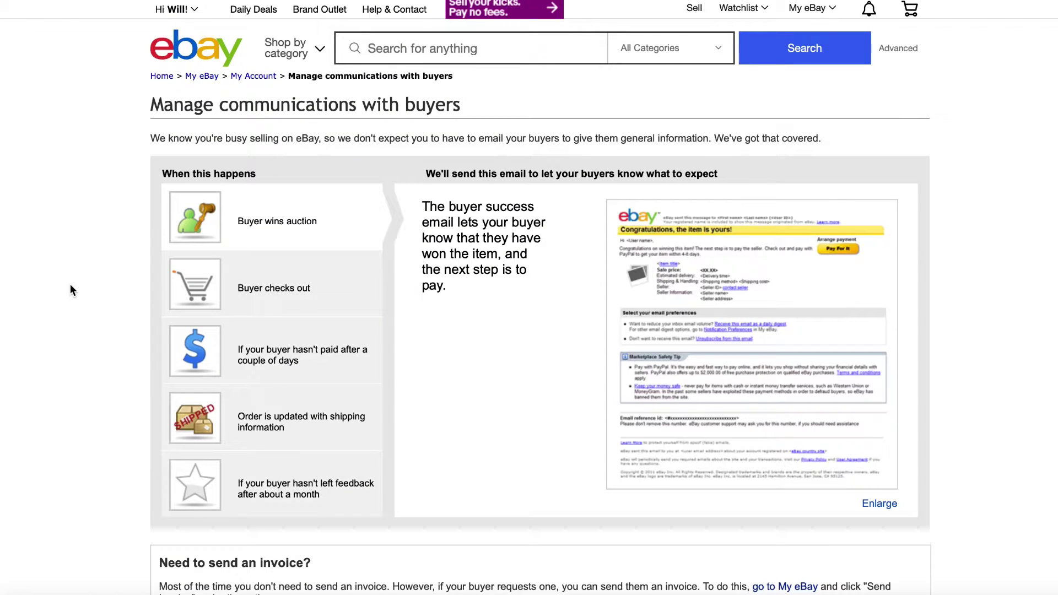
scroll(83, 314, down, 2)
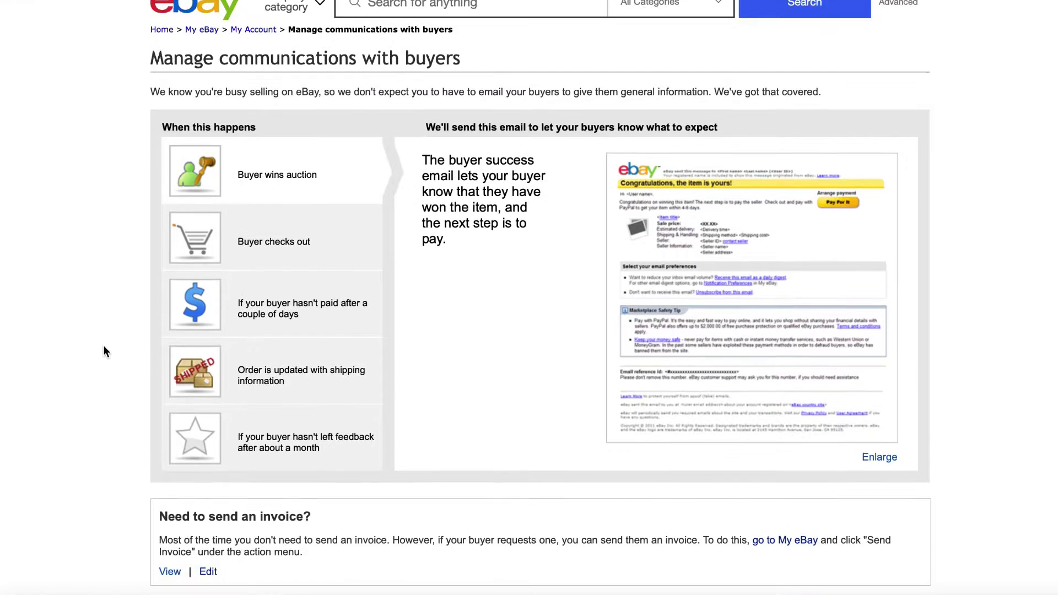
scroll(99, 358, down, 3)
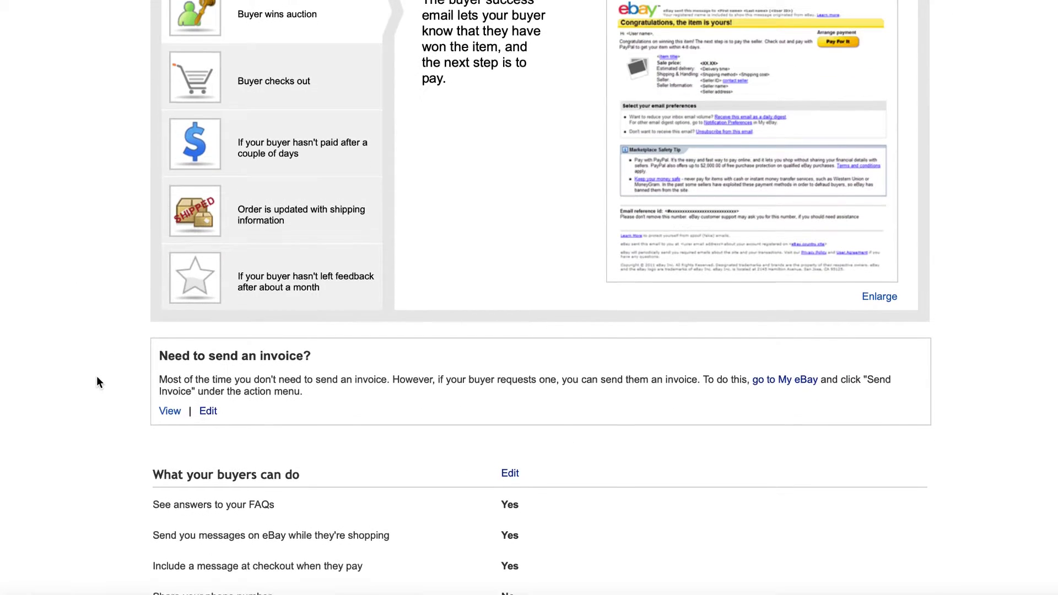
scroll(97, 381, down, 3)
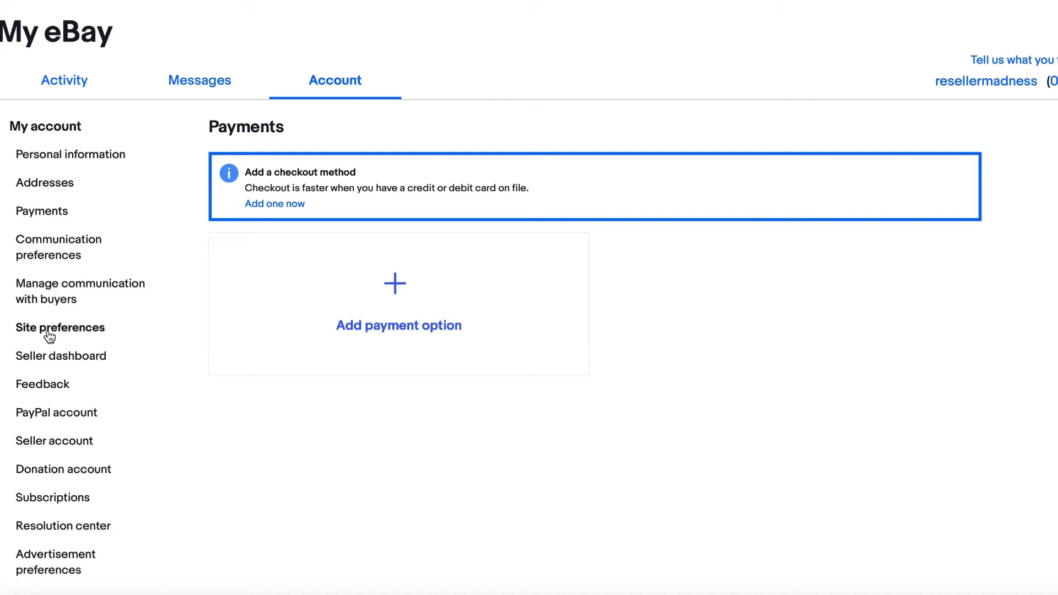
Open Site preferences and scroll through all of its settings.
click(49, 330)
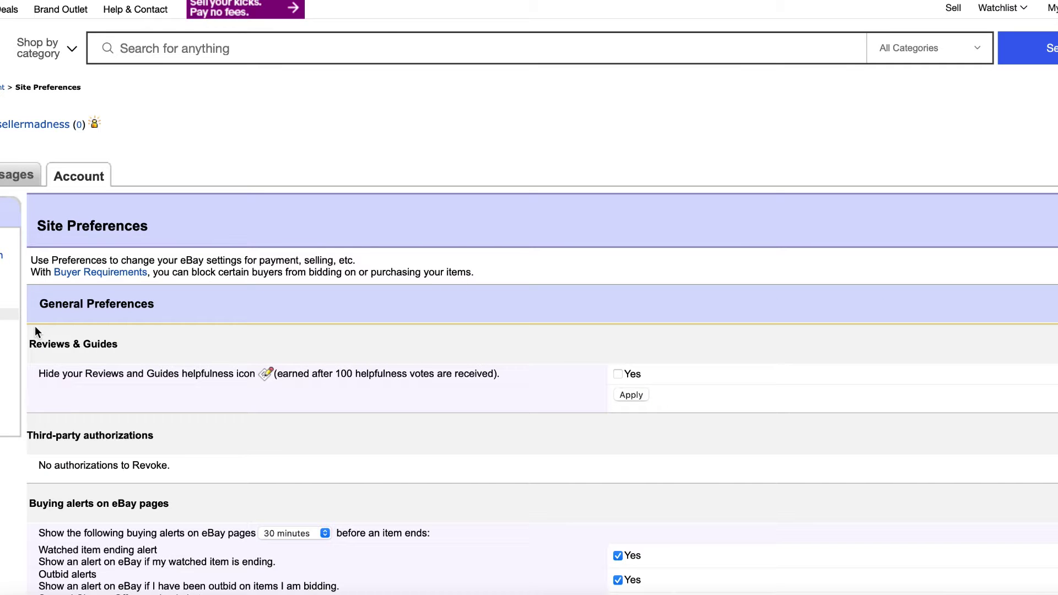
scroll(30, 324, down, 3)
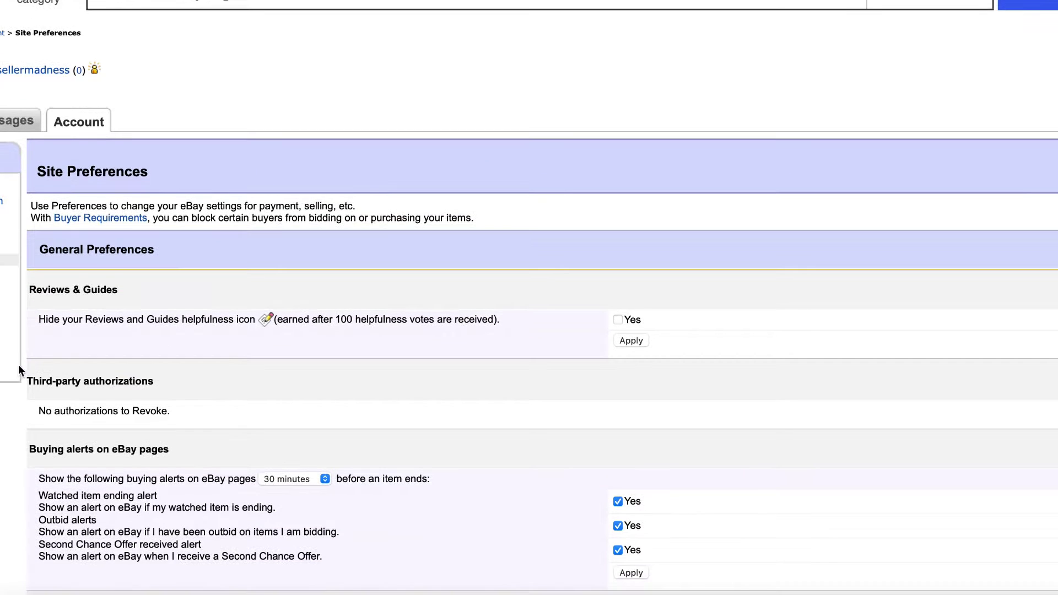
scroll(13, 395, down, 2)
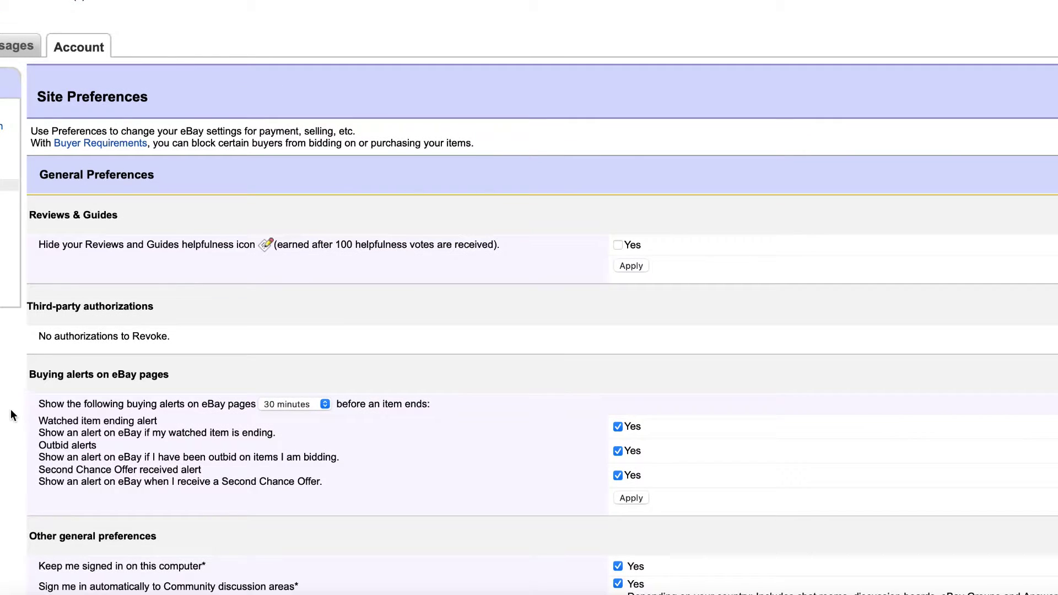
scroll(20, 424, down, 1)
scroll(21, 423, down, 1)
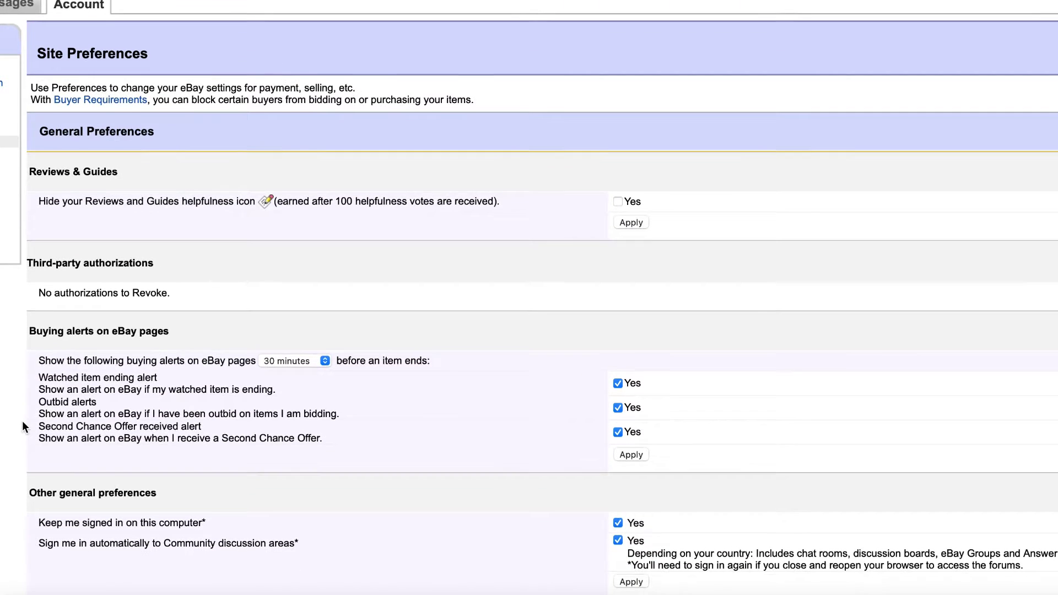
scroll(23, 421, down, 2)
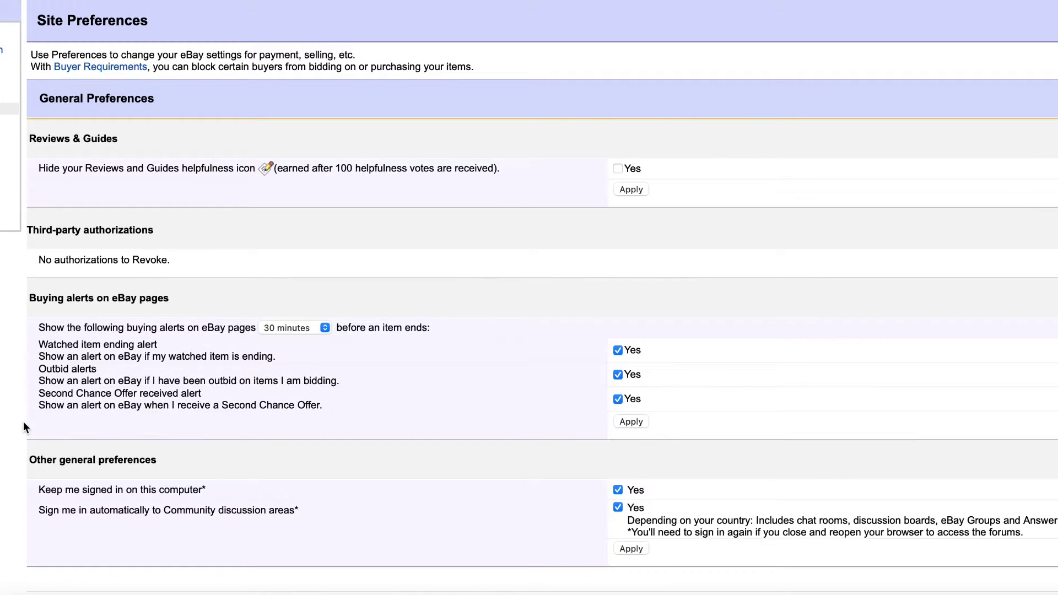
scroll(23, 421, down, 3)
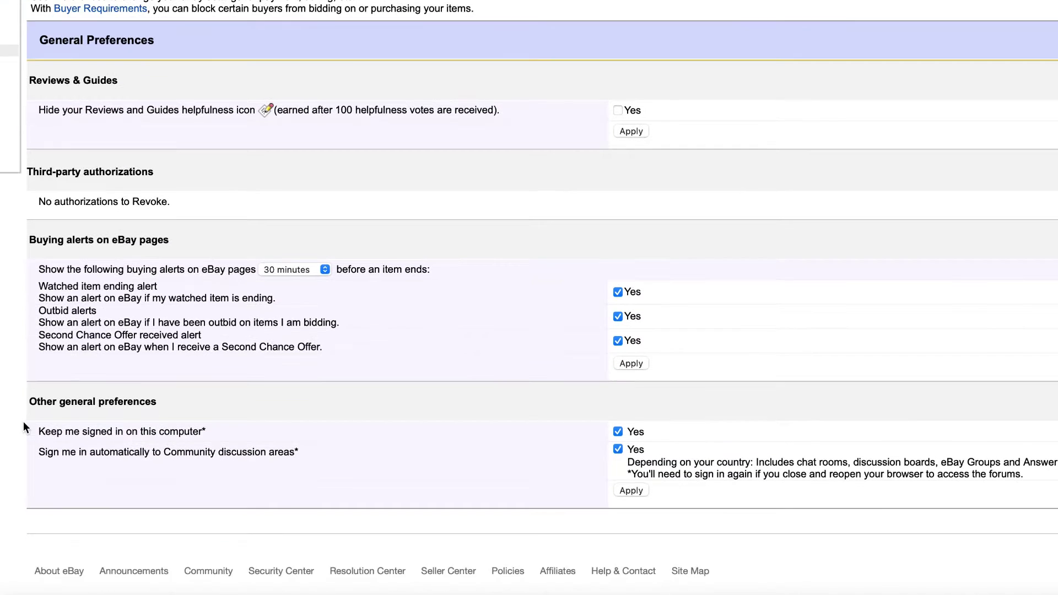
scroll(25, 426, down, 1)
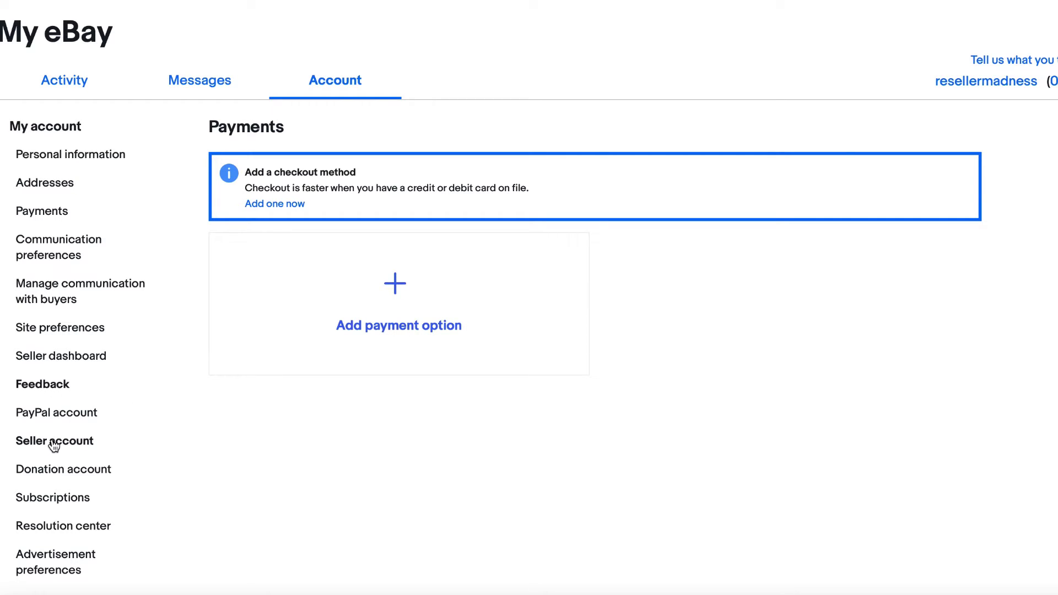
Look over the PayPal account and Seller account summary pages, then go to Subscriptions.
scroll(55, 440, up, 1)
scroll(55, 441, down, 1)
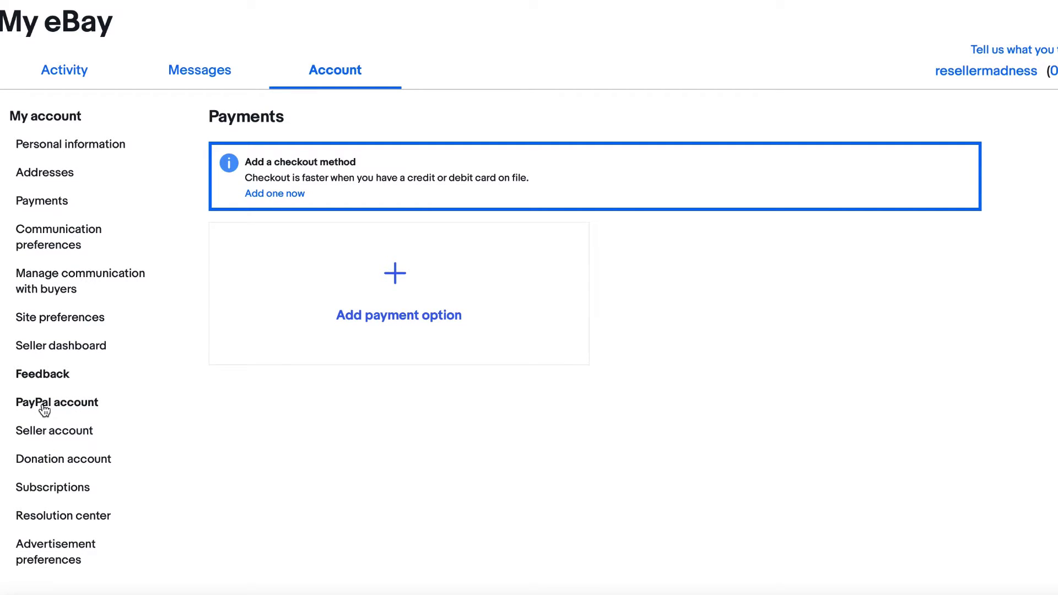
click(43, 407)
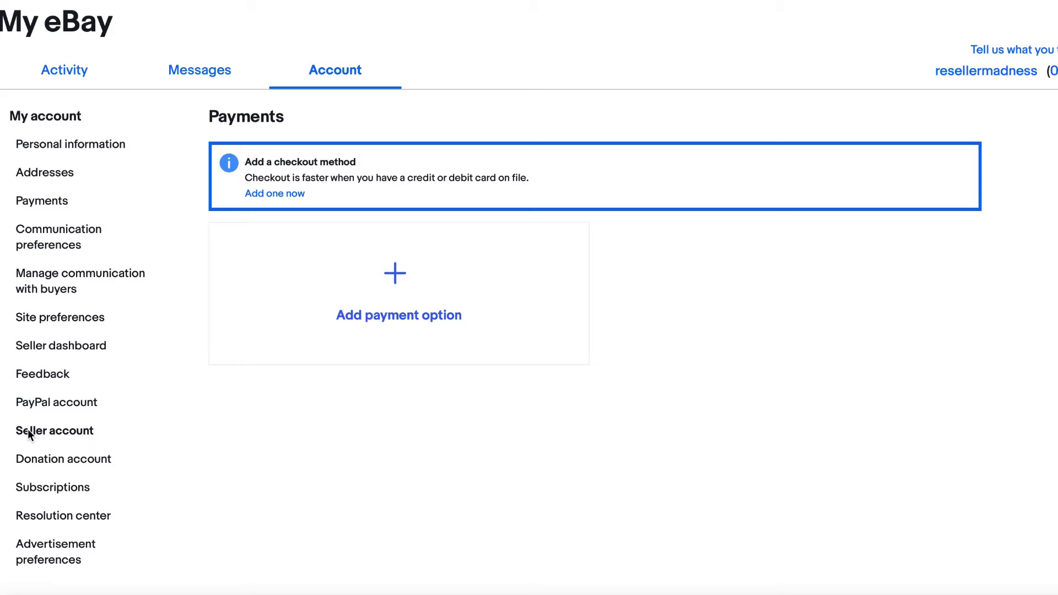
click(28, 430)
click(61, 489)
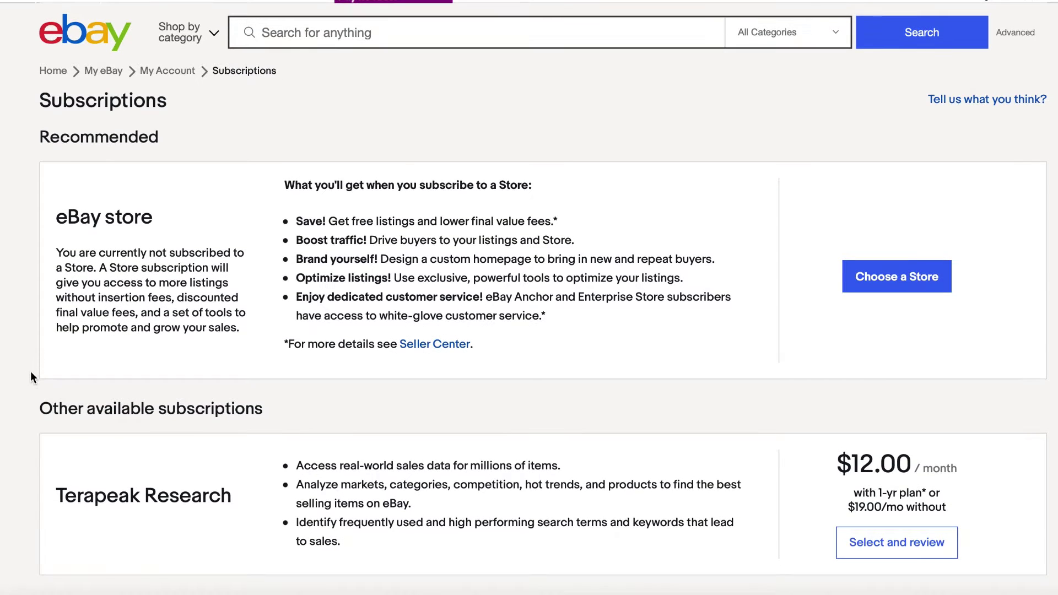
Scroll through the eBay store and Terapeak Research ($12.00/month) offers, highlighting the eBay store heading.
scroll(32, 378, down, 3)
scroll(33, 380, down, 2)
scroll(33, 380, up, 3)
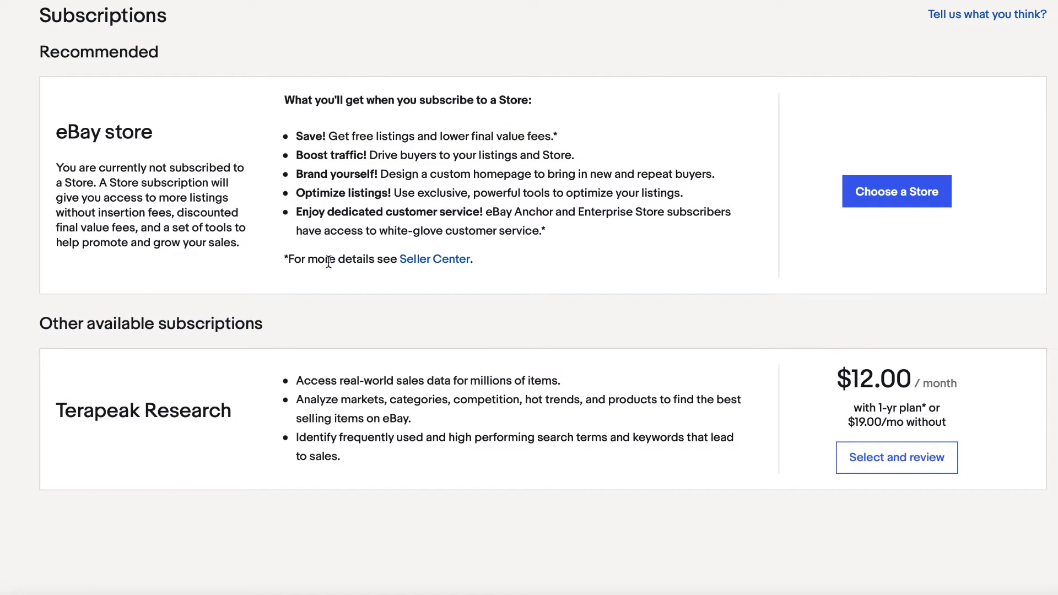
drag(55, 132, 159, 133)
click(158, 133)
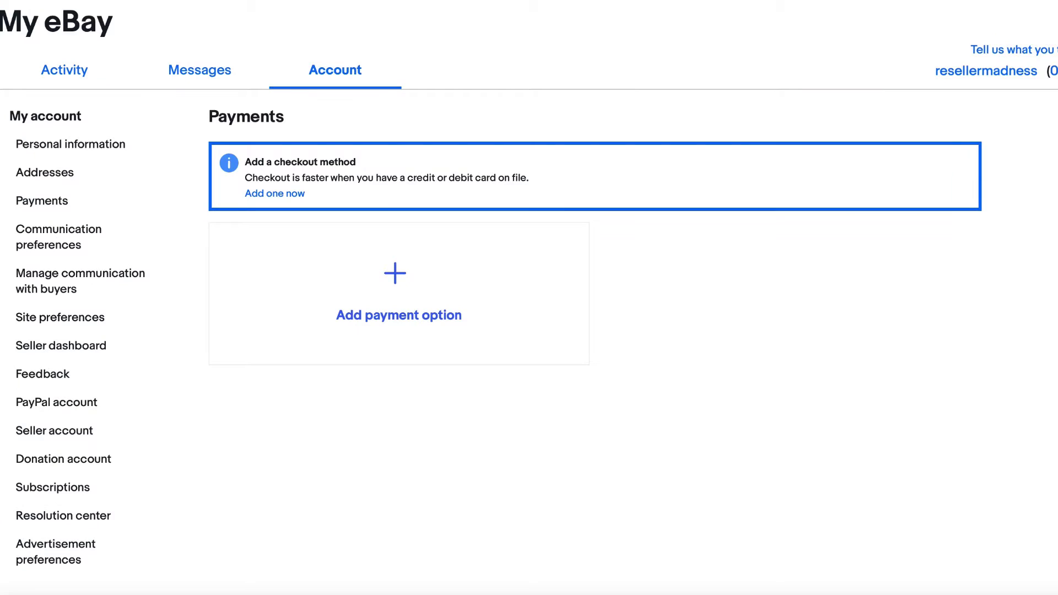
Check the Resolution Center for open requests, cases or payment disputes.
click(37, 517)
Open the Messages inbox with the single welcome message from eBay.
click(206, 68)
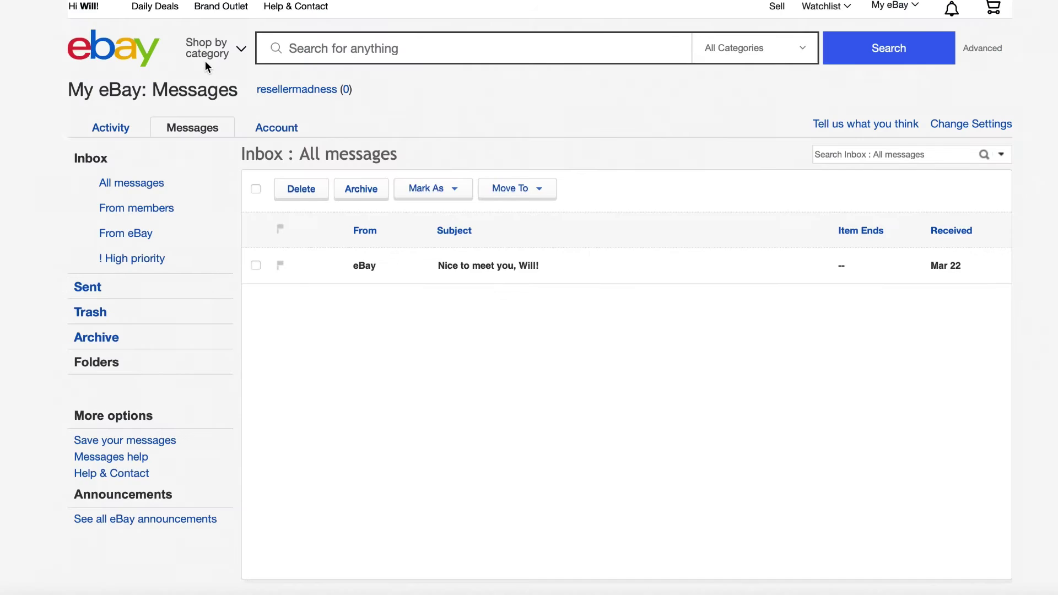